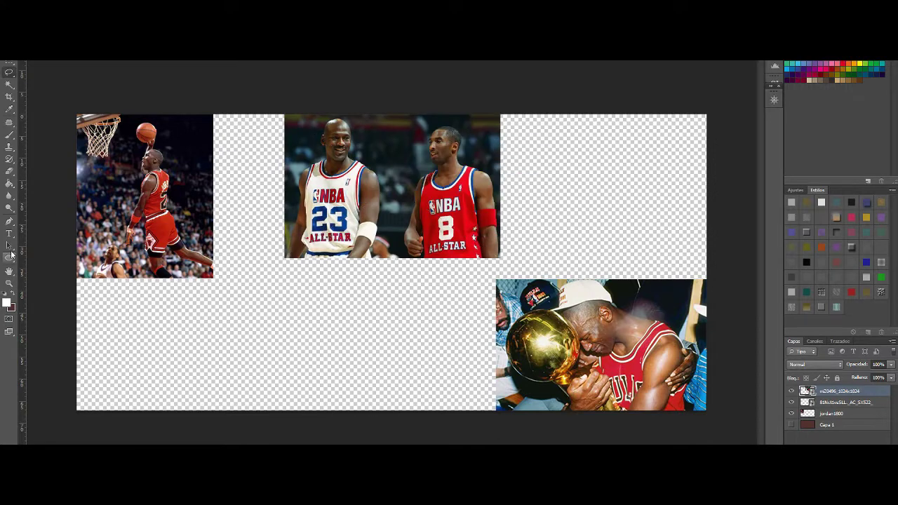
# Place the Michael-Jordan_14151027 photo in the canvas's lower-left corner and the michael-jordan photo to the right of it.
pyautogui.press('Return')
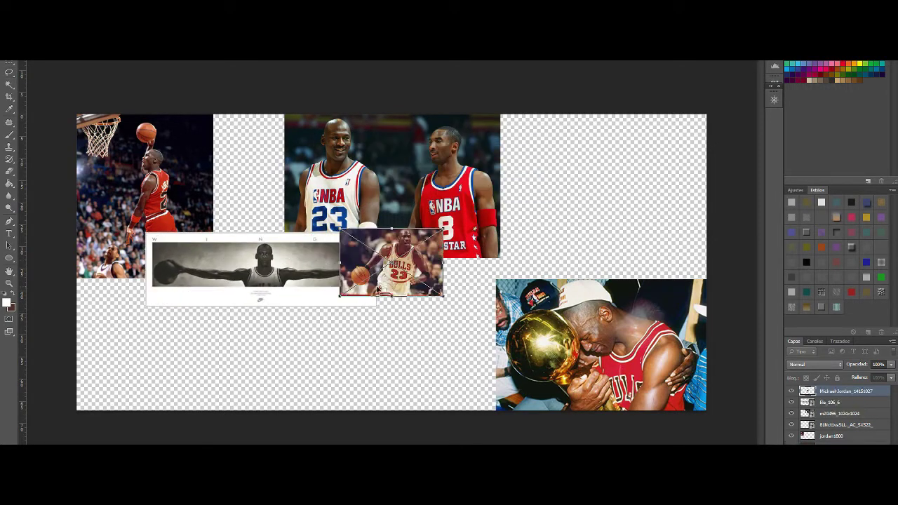
pyautogui.moveTo(420, 288); pyautogui.dragTo(220, 354)
pyautogui.press('Return')
pyautogui.moveTo(326, 308); pyautogui.dragTo(232, 411)
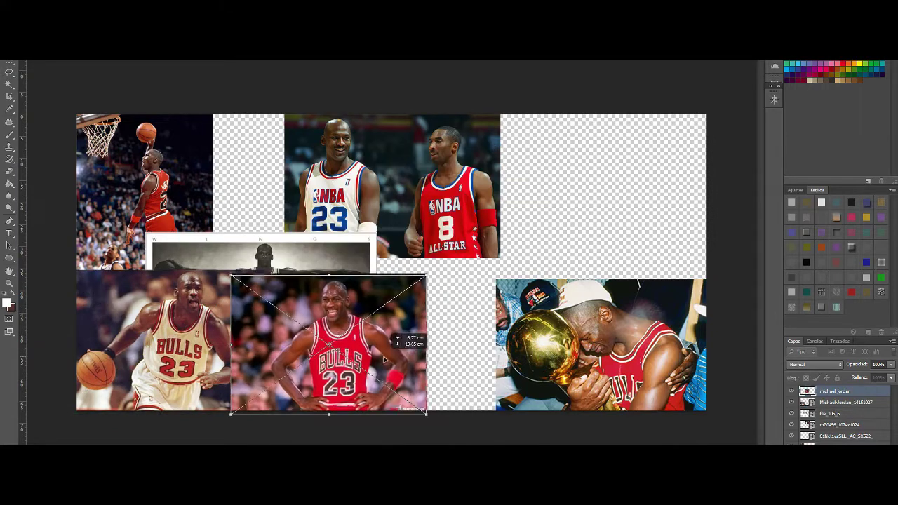
pyautogui.press('Return')
# Place the sneaker photo in the canvas's upper-right area and the fist-raising photo beside the dunk photo.
pyautogui.moveTo(601, 171); pyautogui.dragTo(649, 193)
pyautogui.click(9, 73)
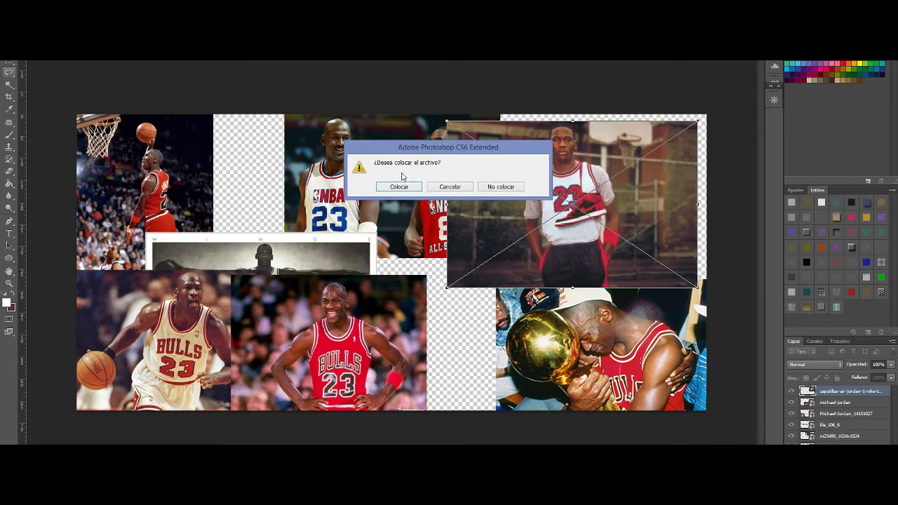
pyautogui.click(397, 185)
pyautogui.moveTo(320, 183); pyautogui.dragTo(250, 182)
pyautogui.press('Return')
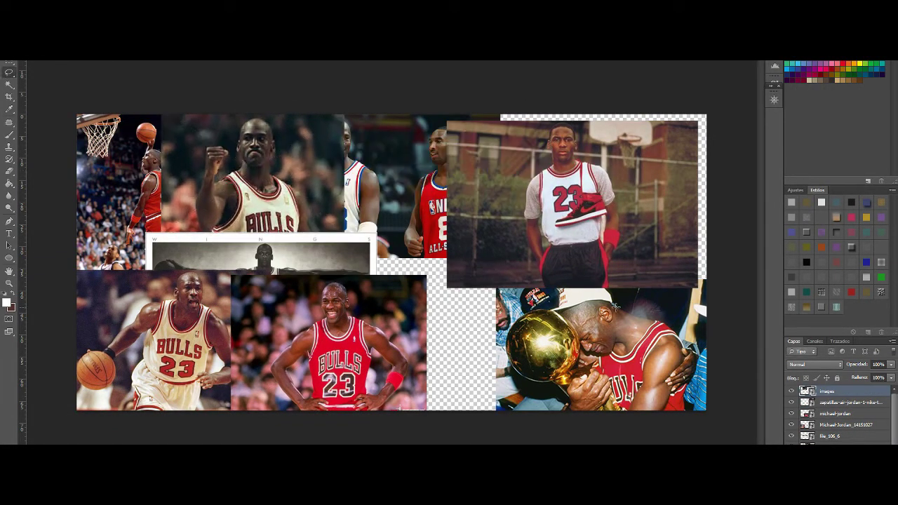
# Hide the overlapping upper photos and move the red-jersey photo into the lower-left corner, shifting the white-jersey photo right.
pyautogui.moveTo(792, 391); pyautogui.dragTo(791, 429)
pyautogui.moveTo(176, 336); pyautogui.dragTo(250, 337)
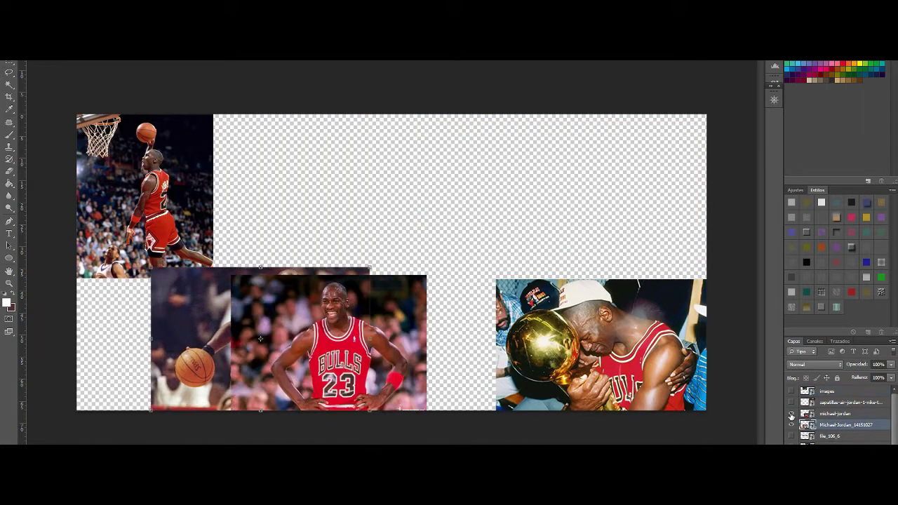
pyautogui.moveTo(334, 351); pyautogui.dragTo(180, 351)
# Position the Michael-Jordan_14151027 photo beside the red-jersey player and move its layer above michael-jordan.
pyautogui.click(842, 424)
pyautogui.moveTo(362, 338); pyautogui.dragTo(332, 324)
pyautogui.moveTo(842, 425); pyautogui.dragTo(842, 410)
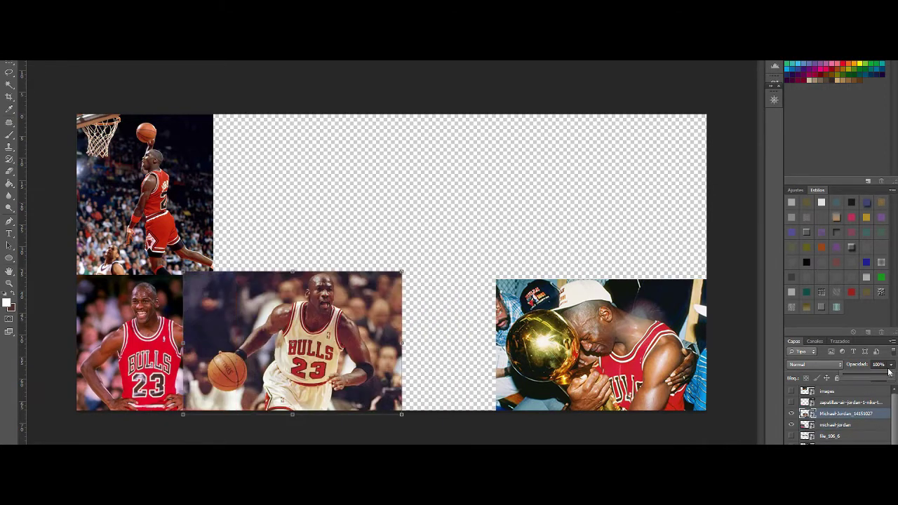
# Outline the basketball and the dribbling forearm in the white-jersey photo with the Polygonal Lasso.
pyautogui.click(775, 100)
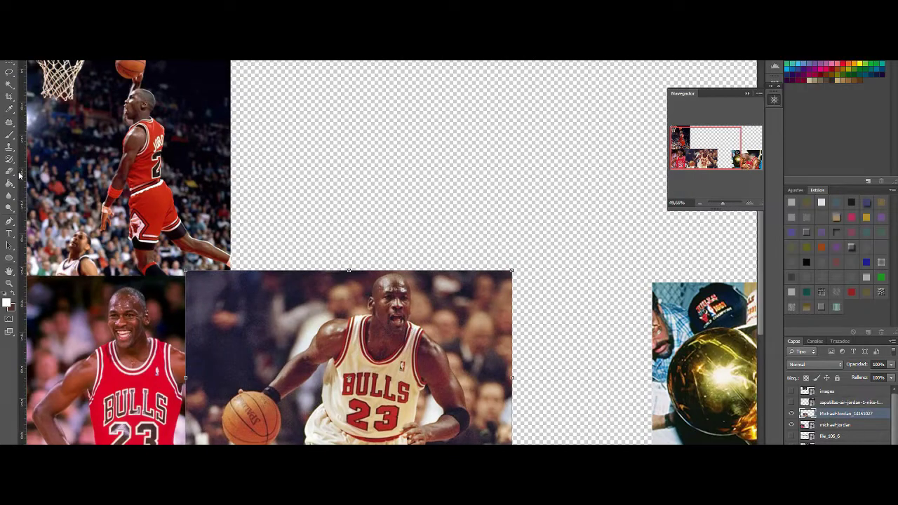
pyautogui.click(8, 71)
pyautogui.click(49, 92)
pyautogui.moveTo(303, 388)
pyautogui.mouseDown()
pyautogui.moveTo(279, 440)
pyautogui.moveTo(217, 403)
pyautogui.mouseUp()
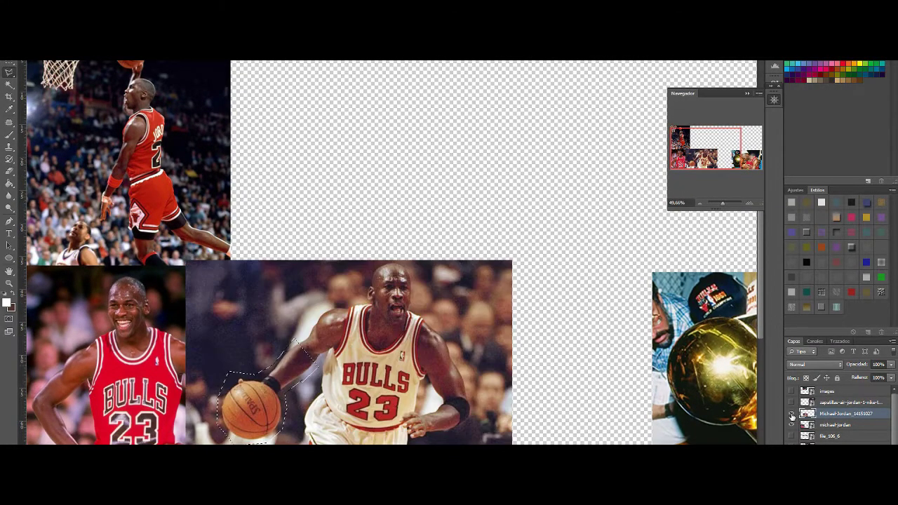
# Copy the selected ball and forearm to a new layer and stack the michael-jordan layer beneath it, above Michael-Jordan_14151027.
pyautogui.moveTo(811, 430); pyautogui.dragTo(825, 421)
pyautogui.moveTo(723, 203)
pyautogui.mouseDown()
pyautogui.moveTo(744, 203)
pyautogui.moveTo(724, 202)
pyautogui.mouseUp()
pyautogui.click(792, 424)
pyautogui.click(846, 435)
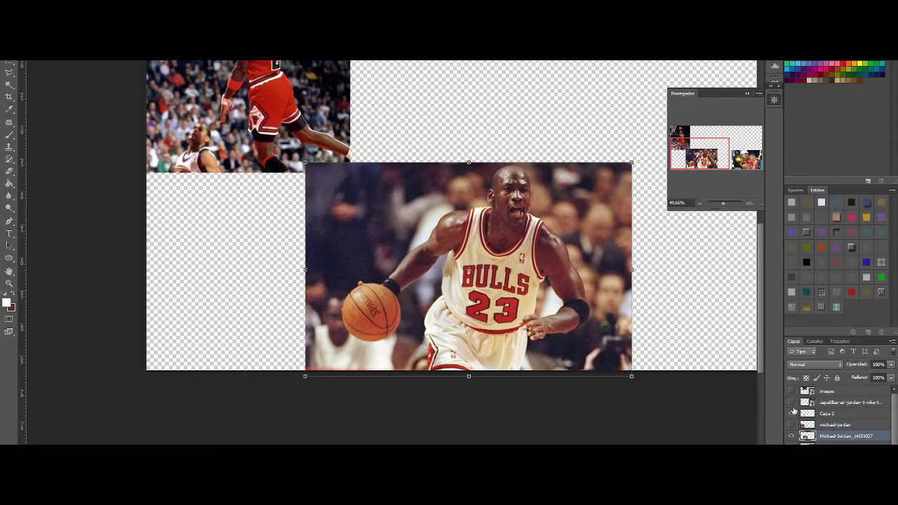
# Set layer visibility to show the ball cutout and both lower photos, keeping the trophy, sneaker and fist-raising photos hidden.
pyautogui.click(791, 425)
pyautogui.click(835, 424)
pyautogui.click(791, 425)
pyautogui.click(791, 402)
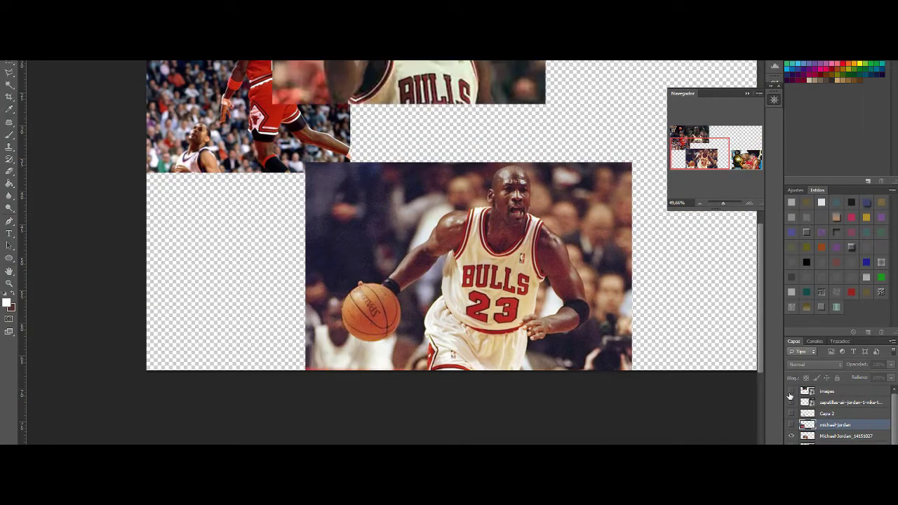
pyautogui.click(792, 402)
pyautogui.scroll(-2, 835, 414)
pyautogui.click(792, 415)
pyautogui.click(791, 404)
pyautogui.click(791, 393)
pyautogui.click(791, 414)
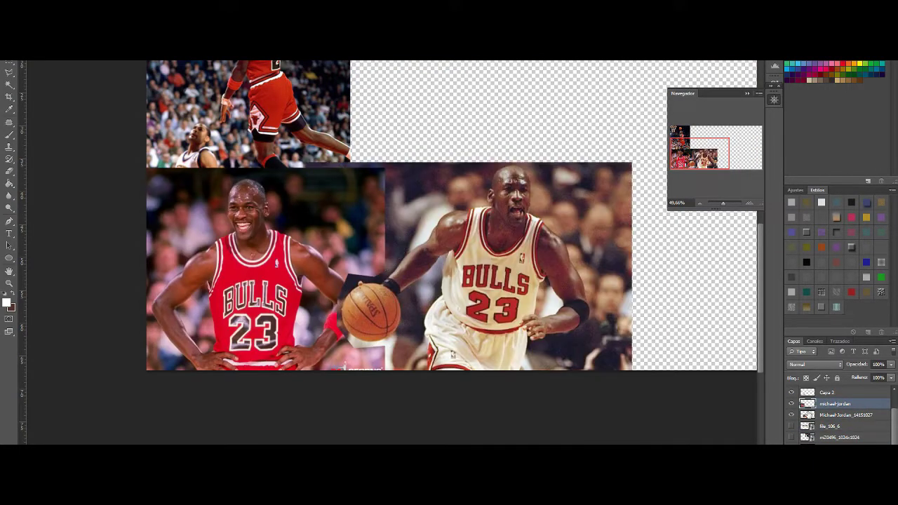
# Lower the top edge of the Michael-Jordan_14151027 photo to line up with the red-jersey photo.
pyautogui.click(814, 415)
pyautogui.click(791, 403)
pyautogui.click(791, 403)
pyautogui.moveTo(371, 157); pyautogui.dragTo(373, 163)
pyautogui.press('Return')
# Erase the right edge of the michael-jordan layer with a soft Eraser to blend it into the white-jersey photo.
pyautogui.click(835, 404)
pyautogui.scroll(3, 392, 257)
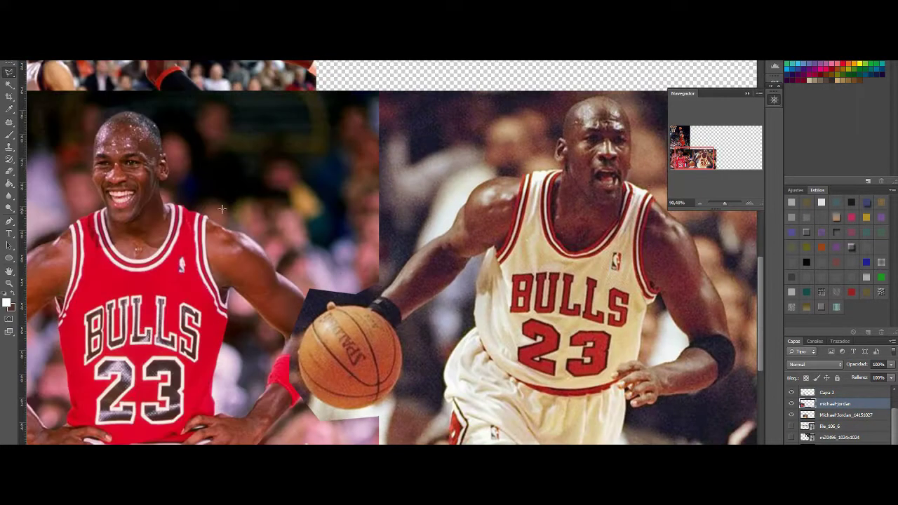
pyautogui.click(35, 53)
pyautogui.moveTo(363, 105); pyautogui.dragTo(359, 260)
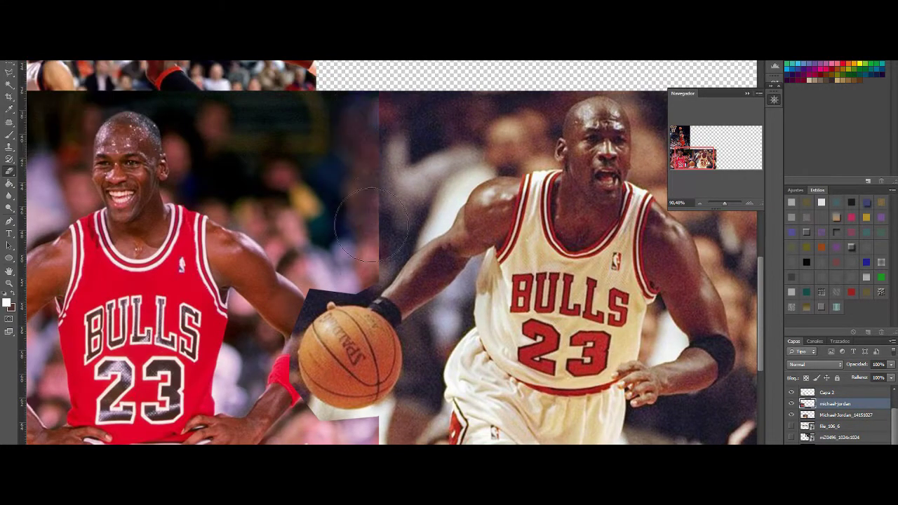
pyautogui.moveTo(361, 126); pyautogui.dragTo(355, 256)
pyautogui.scroll(-3, 350, 339)
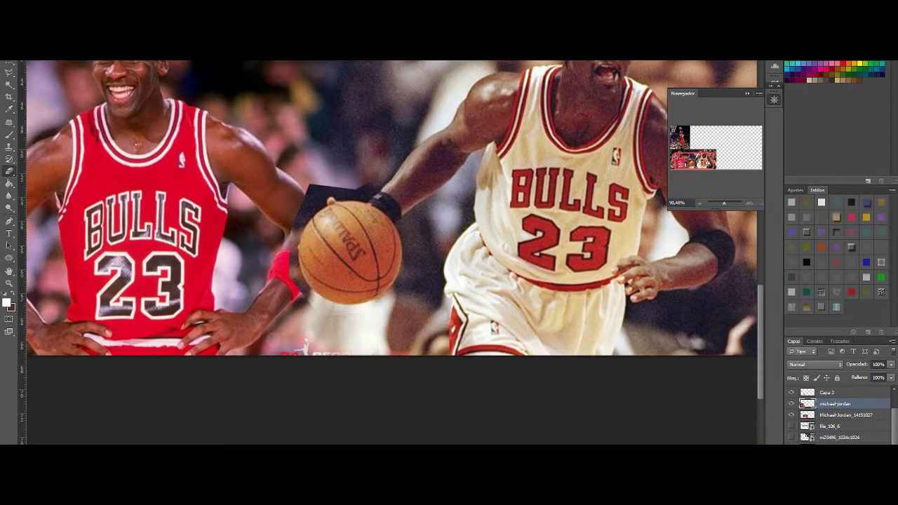
# Erase the leftover dark background beside the basketball on the Capa 2 layer with a small soft Eraser.
pyautogui.click(814, 392)
pyautogui.scroll(2, 373, 171)
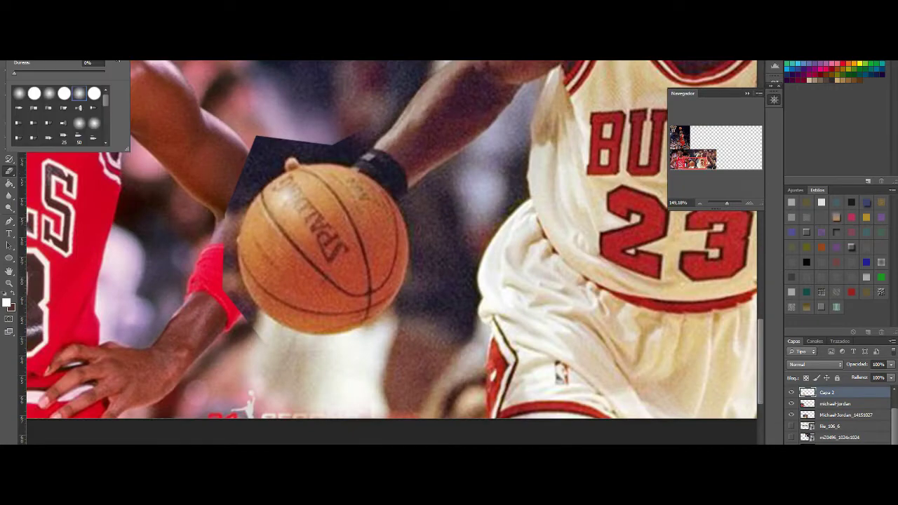
pyautogui.scroll(2, 372, 172)
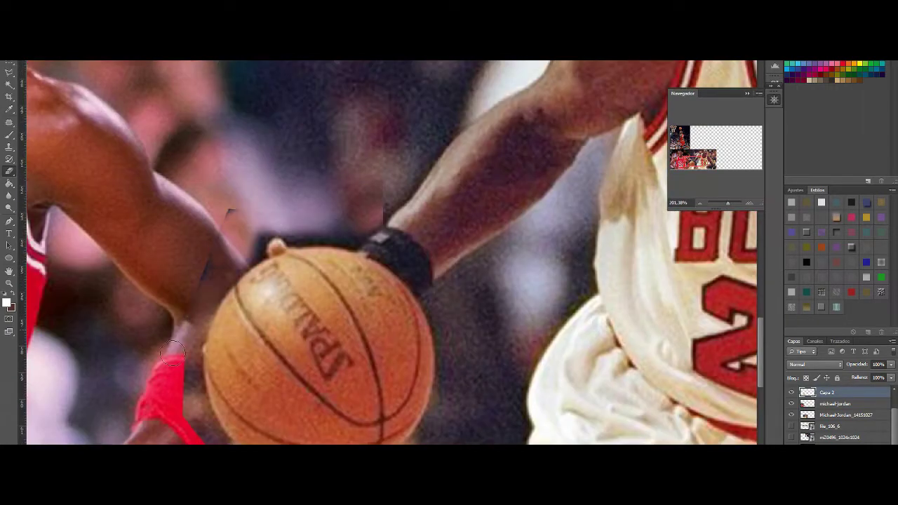
pyautogui.scroll(-3, 337, 218)
pyautogui.scroll(1, 391, 256)
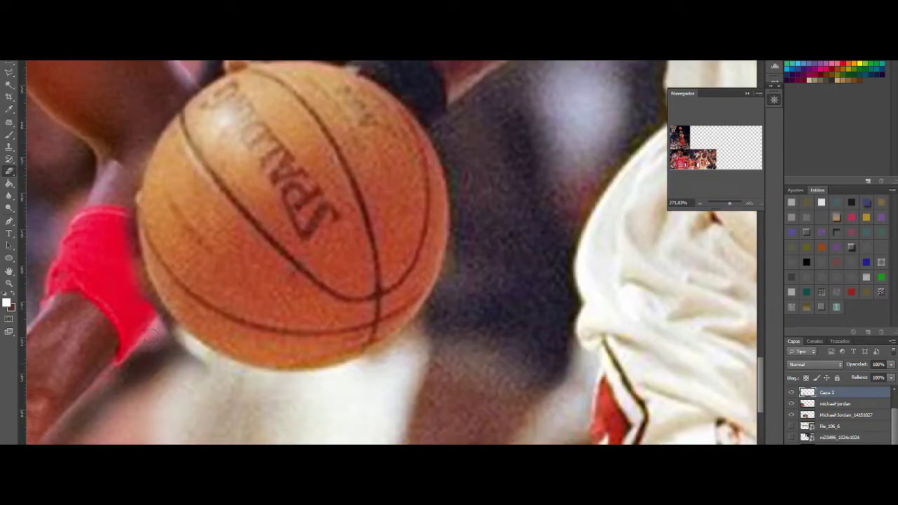
# Clean the remaining fringe around the basketball on Capa 2 and compare the blend with the cutout hidden and shown.
pyautogui.rightClick(141, 185)
pyautogui.press('Escape')
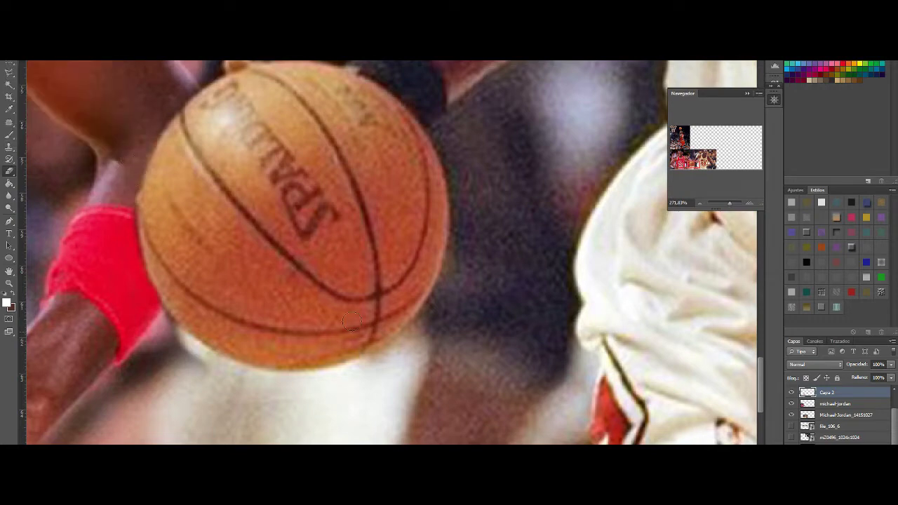
pyautogui.moveTo(292, 383); pyautogui.dragTo(209, 363)
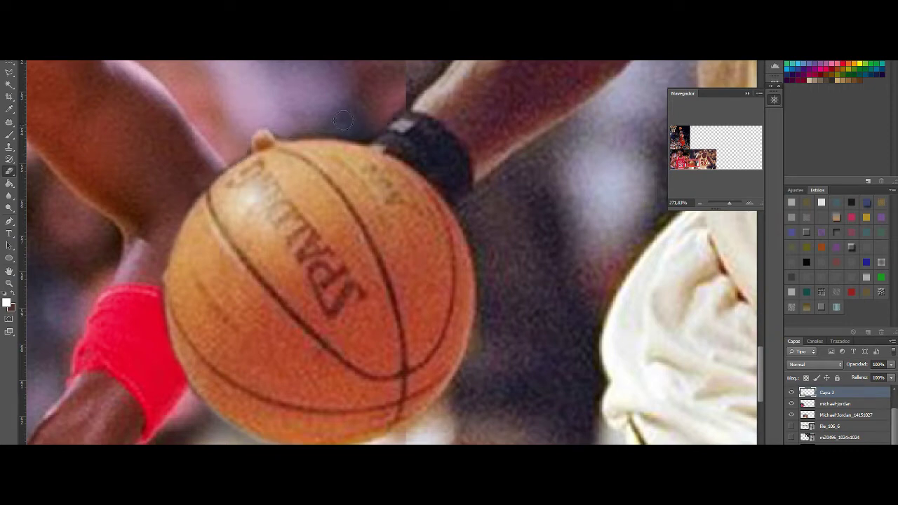
pyautogui.hotkey('ctrl', '0')
pyautogui.click(792, 392)
pyautogui.click(791, 392)
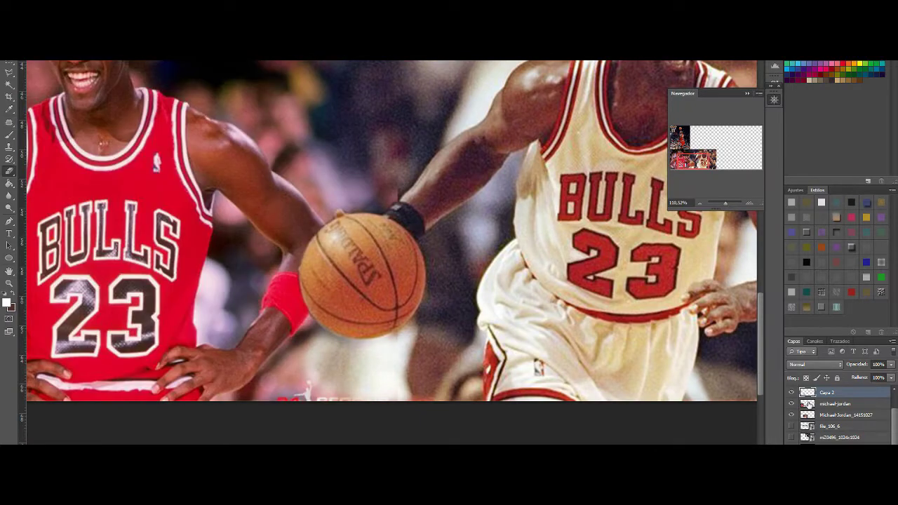
# Check the hidden file_106_6 photo briefly against the full canvas, and make the trophy photo visible again.
pyautogui.click(808, 405)
pyautogui.moveTo(726, 202); pyautogui.dragTo(722, 203)
pyautogui.click(791, 426)
pyautogui.press('v')
pyautogui.click(792, 426)
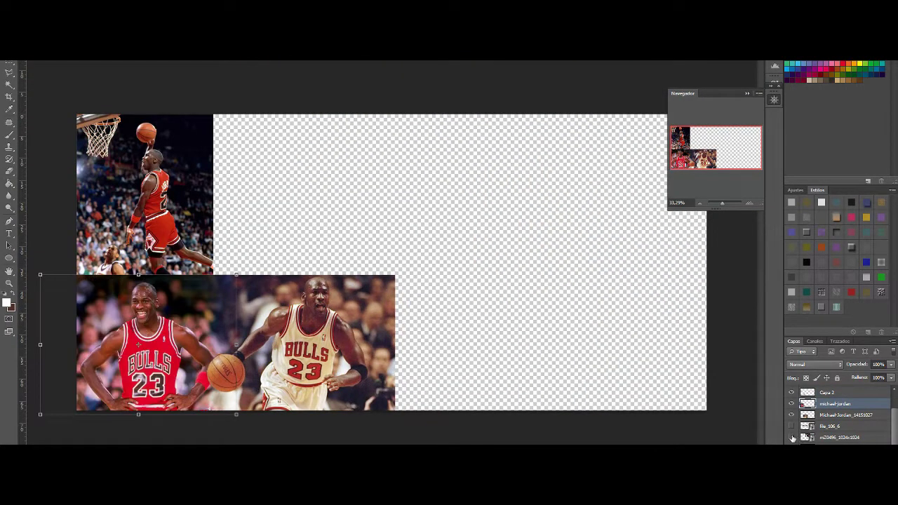
pyautogui.click(792, 437)
# Place the fotomurales-michael-jordan portrait at the canvas's lower centre, enlarged and resting on the bottom edge.
pyautogui.click(60, 144)
pyautogui.moveTo(439, 215); pyautogui.dragTo(543, 112)
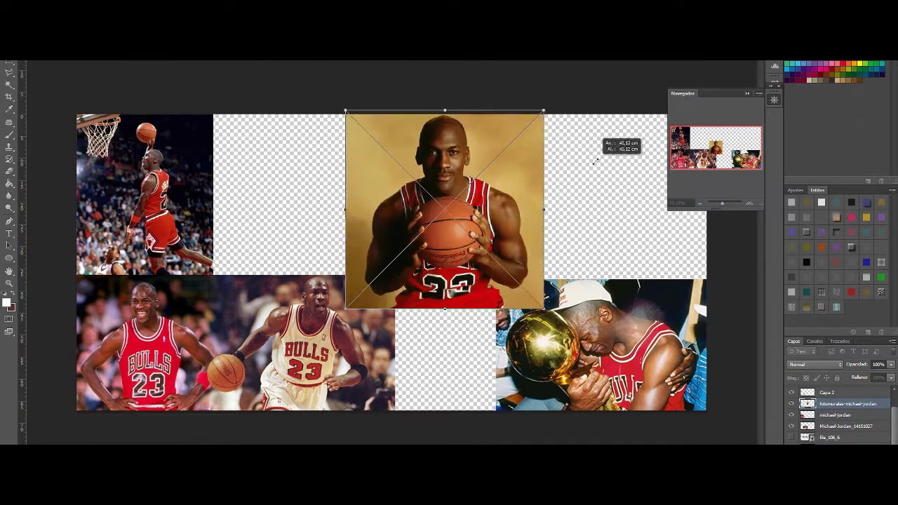
pyautogui.moveTo(491, 210); pyautogui.dragTo(526, 249)
pyautogui.moveTo(327, 195); pyautogui.dragTo(321, 180)
pyautogui.press('Return')
# Rasterize the portrait layer and select its tan background around the player with the Quick Selection tool.
pyautogui.rightClick(842, 404)
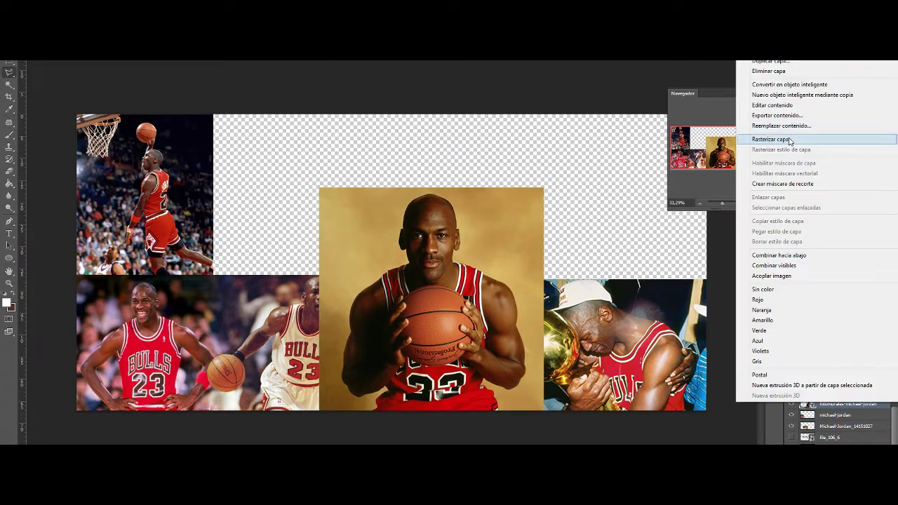
pyautogui.click(807, 139)
pyautogui.press('w')
pyautogui.moveTo(512, 237)
pyautogui.mouseDown()
pyautogui.moveTo(379, 295)
pyautogui.moveTo(385, 395)
pyautogui.mouseUp()
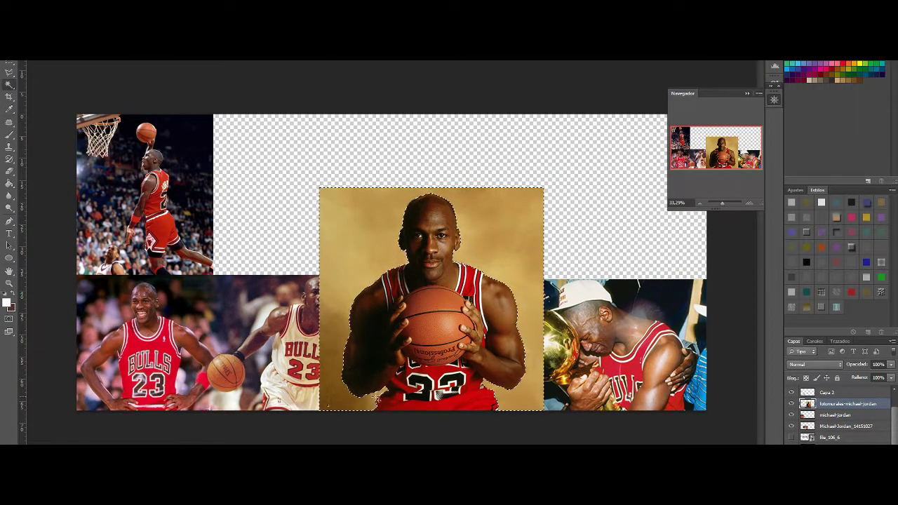
# Refine the selection edge along the portrait's shoulder by painting with the Brush in Quick Mask mode.
pyautogui.scroll(5, 387, 253)
pyautogui.scroll(-3, 388, 253)
pyautogui.click(9, 319)
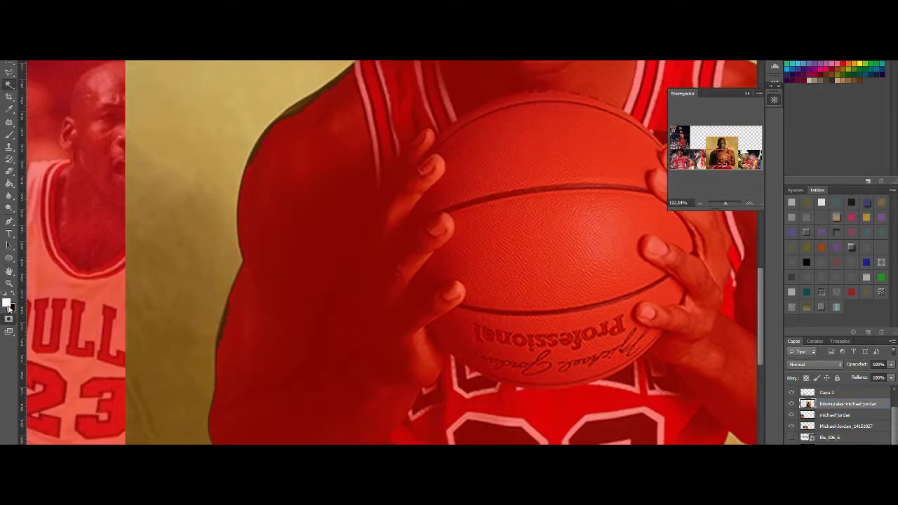
pyautogui.click(8, 319)
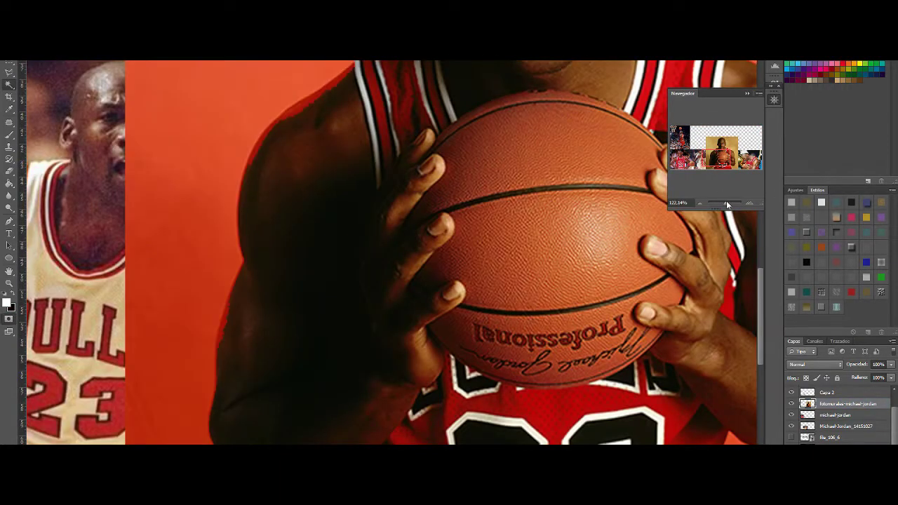
pyautogui.moveTo(726, 202); pyautogui.dragTo(727, 202)
pyautogui.click(11, 136)
pyautogui.scroll(3, 304, 97)
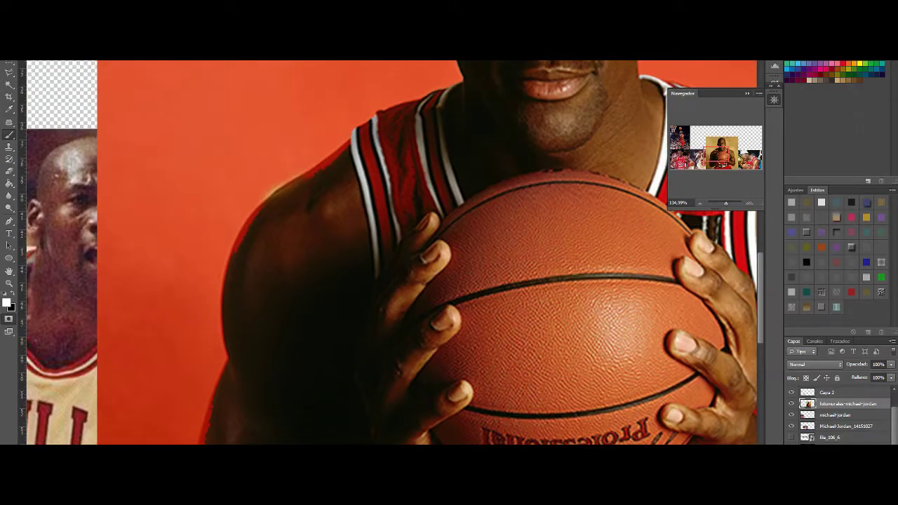
pyautogui.scroll(3, 394, 143)
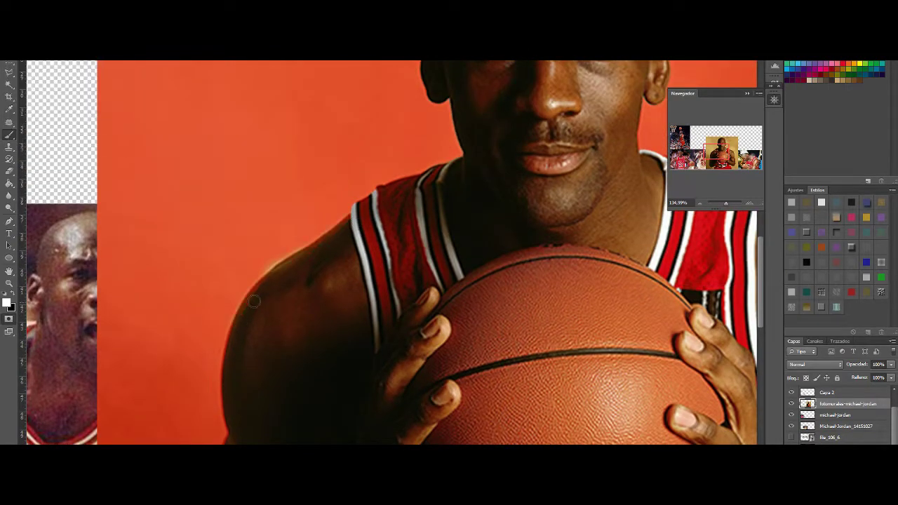
pyautogui.scroll(-8, 254, 301)
pyautogui.moveTo(716, 135); pyautogui.dragTo(727, 204)
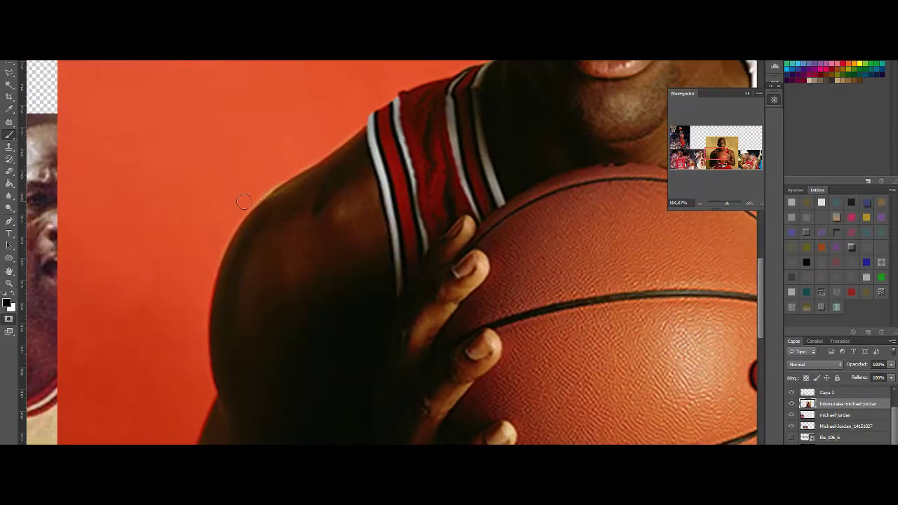
# Leave Quick Mask, delete the tan background from the portrait layer and clear the selection.
pyautogui.hotkey('ctrl', '0')
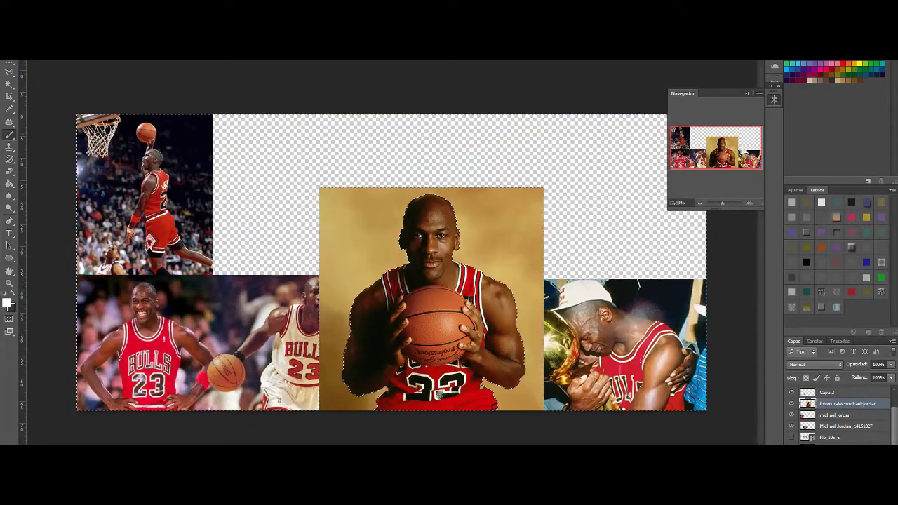
pyautogui.press('Delete')
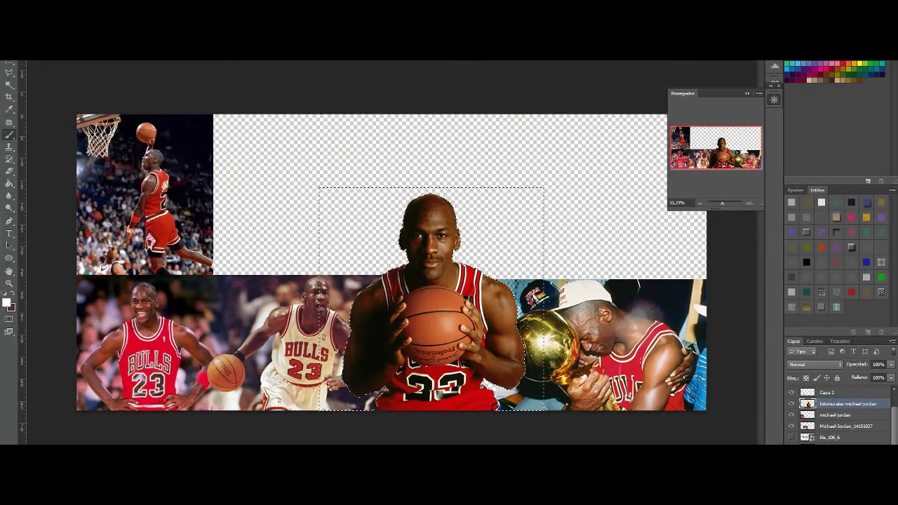
pyautogui.click(9, 73)
pyautogui.click(56, 69)
# Select the trophy photo's layer and shift the photo slightly to the right.
pyautogui.scroll(2, 793, 420)
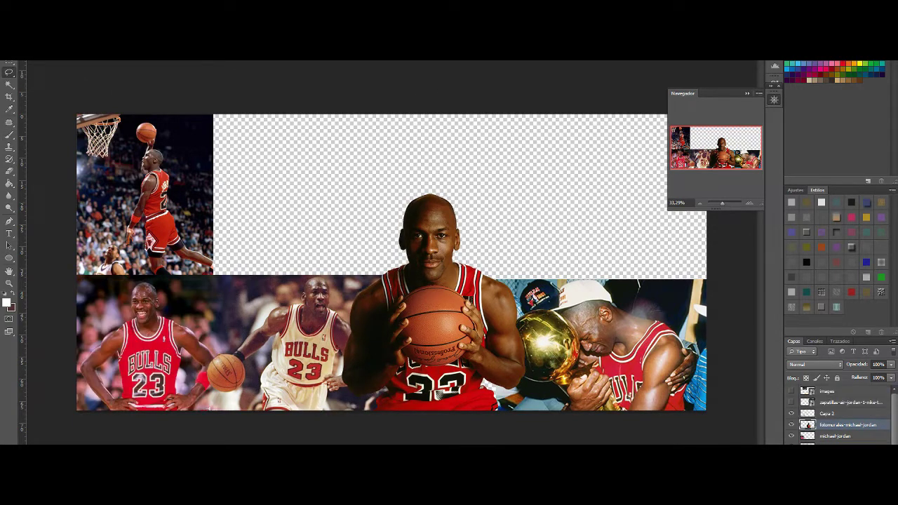
pyautogui.scroll(-2, 842, 414)
pyautogui.rightClick(842, 421)
pyautogui.press('Escape')
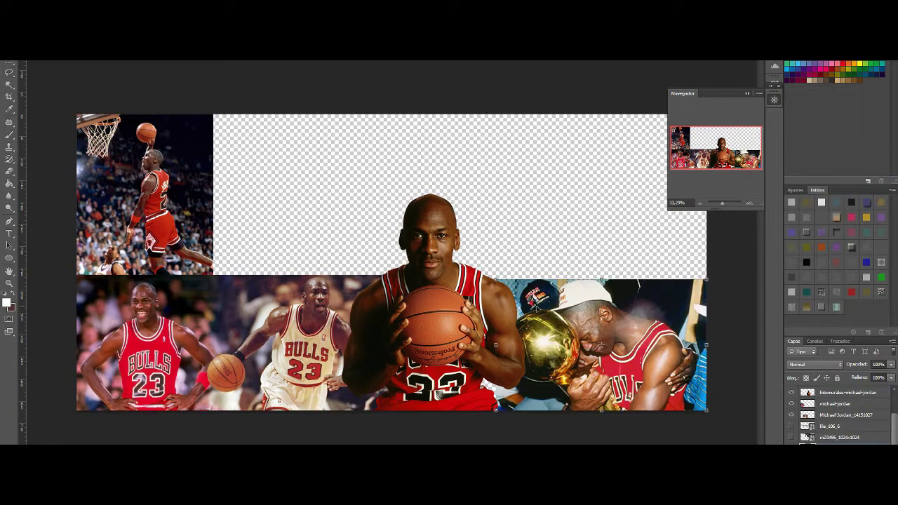
pyautogui.moveTo(604, 360); pyautogui.dragTo(613, 359)
# Outline the golden trophy ball, show the central portrait again and copy the ball onto its own layer above it.
pyautogui.scroll(5, 480, 315)
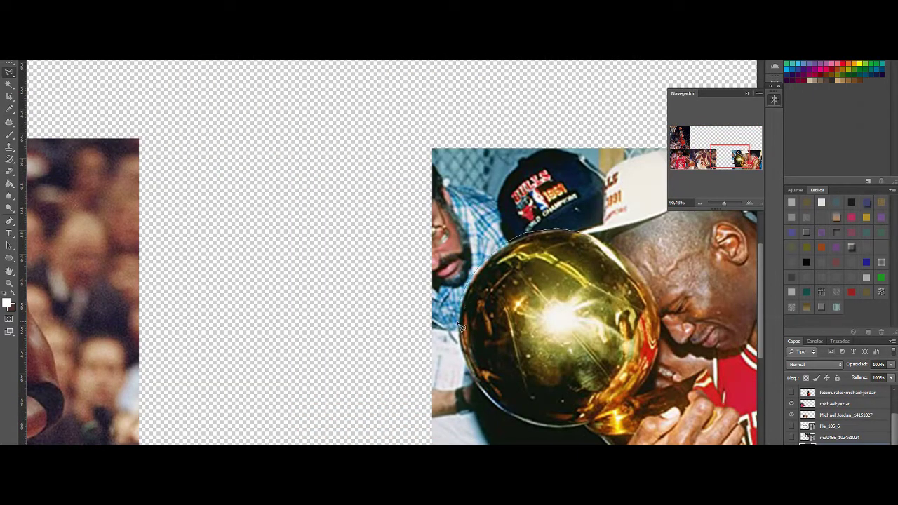
pyautogui.click(792, 392)
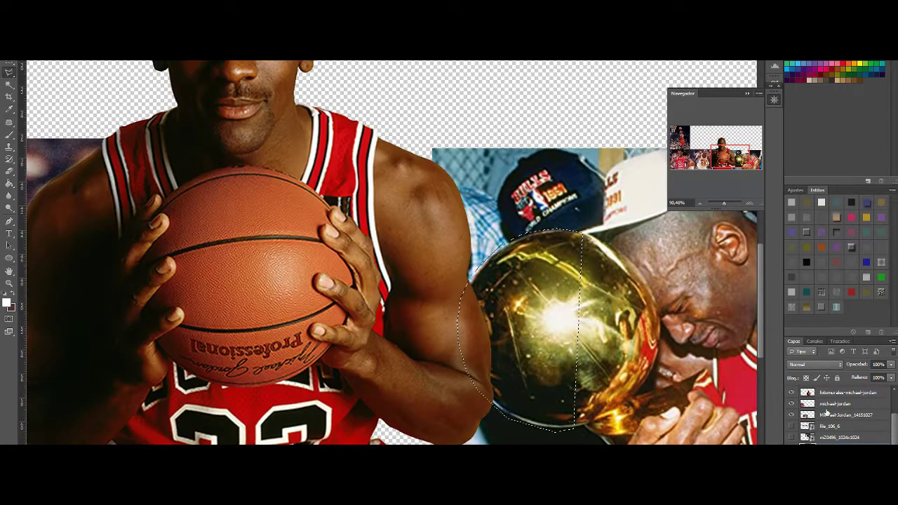
pyautogui.hotkey('ctrl', 'shift', 'alt', 'n')
# Lower the central portrait layer's opacity to 53% to reveal the white-jersey player's arm underneath.
pyautogui.moveTo(724, 204); pyautogui.dragTo(724, 203)
pyautogui.scroll(3, 839, 414)
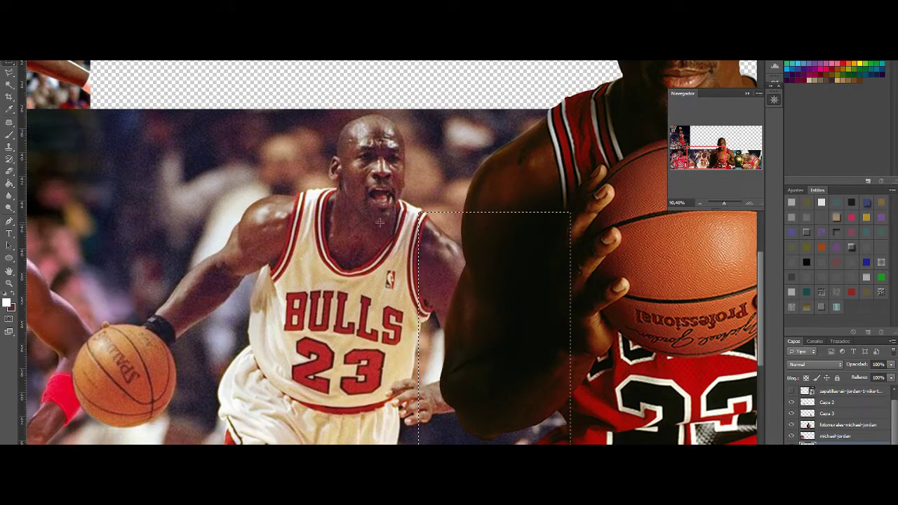
pyautogui.click(847, 425)
pyautogui.moveTo(891, 365); pyautogui.dragTo(870, 379)
pyautogui.click(8, 71)
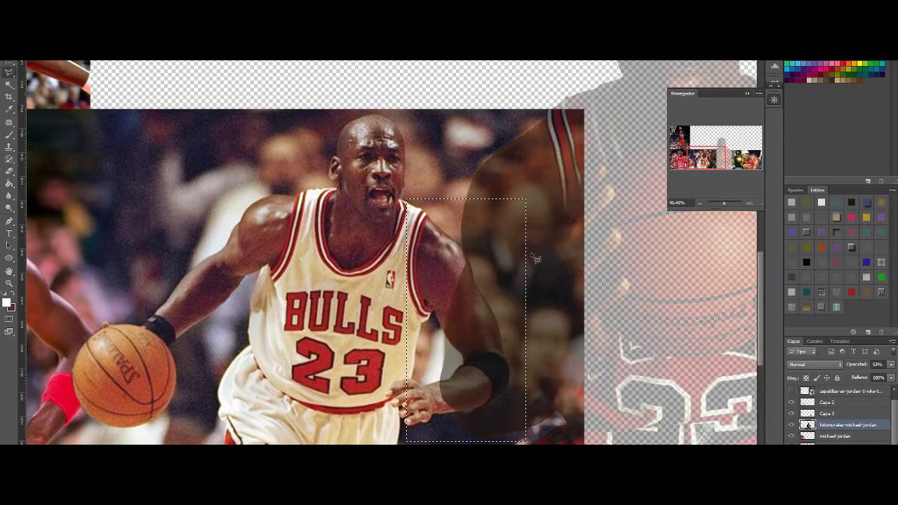
# Outline the white-jersey player's arm, copy it onto a new layer above the portrait and restore the portrait's opacity to 100%.
pyautogui.click(463, 245)
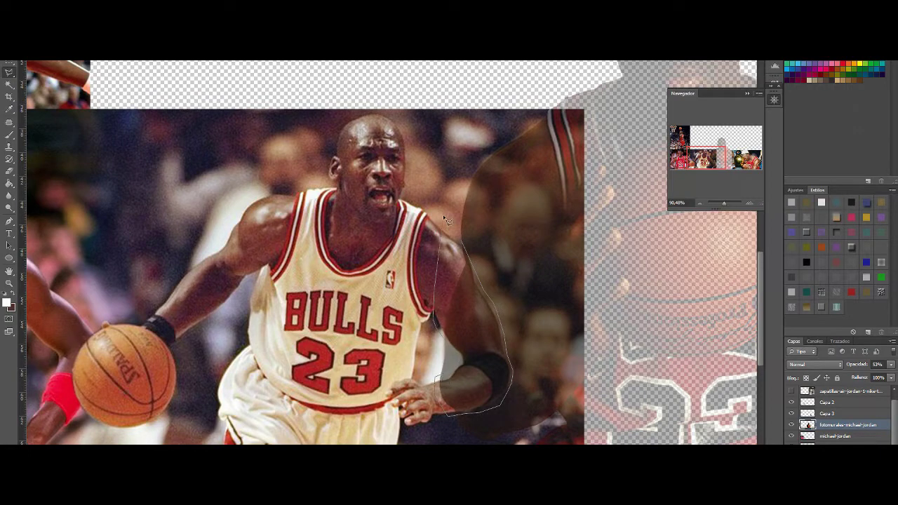
pyautogui.scroll(-2, 792, 428)
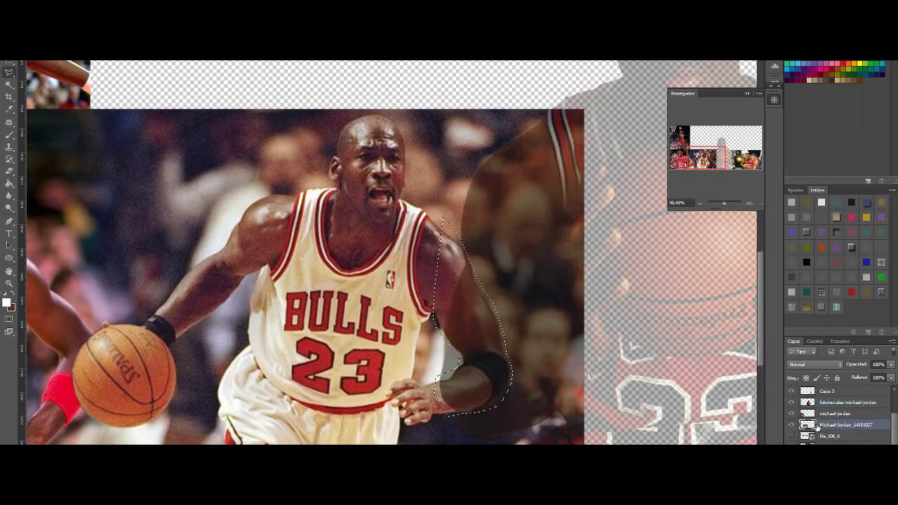
pyautogui.hotkey('ctrl', 'j')
pyautogui.click(848, 413)
pyautogui.scroll(-3, 393, 252)
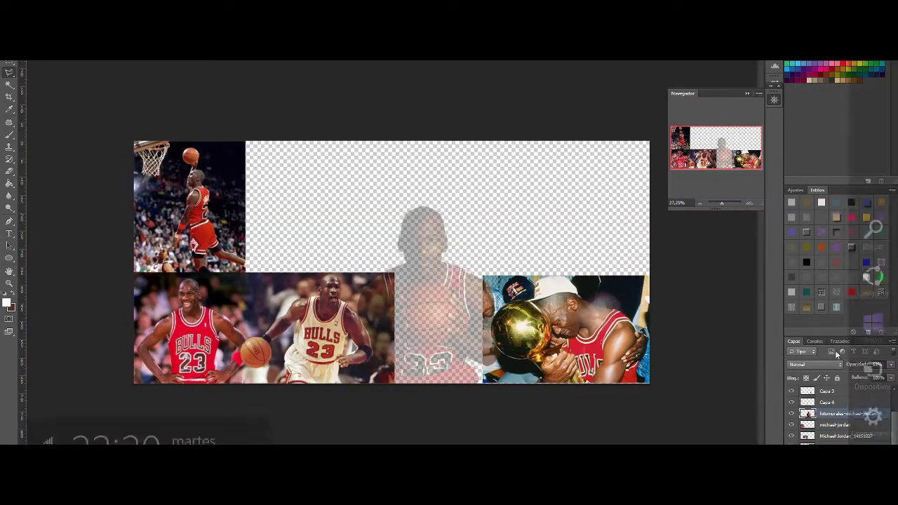
# Erase the leftover background around the copied arm along its shoulder, elbow band and forearm on layer Capa 4.
pyautogui.scroll(8, 24, 95)
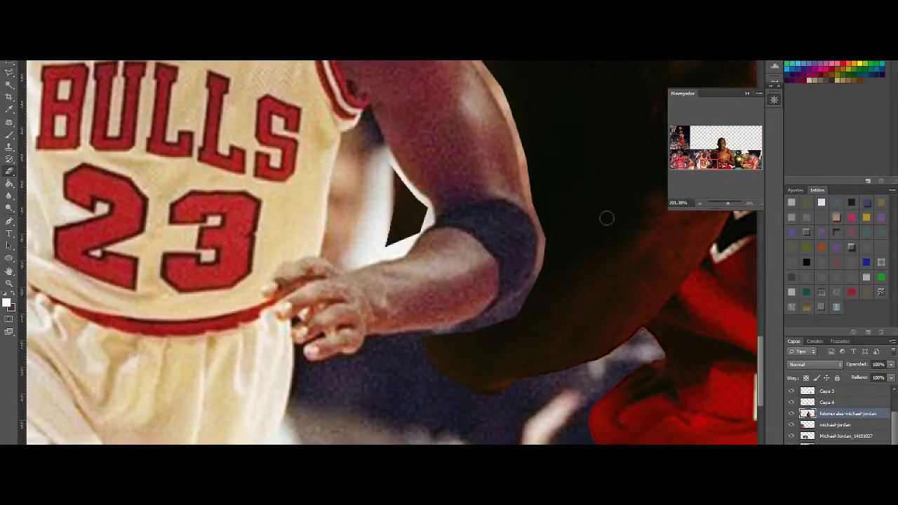
pyautogui.rightClick(606, 218)
pyautogui.moveTo(534, 158); pyautogui.dragTo(540, 183)
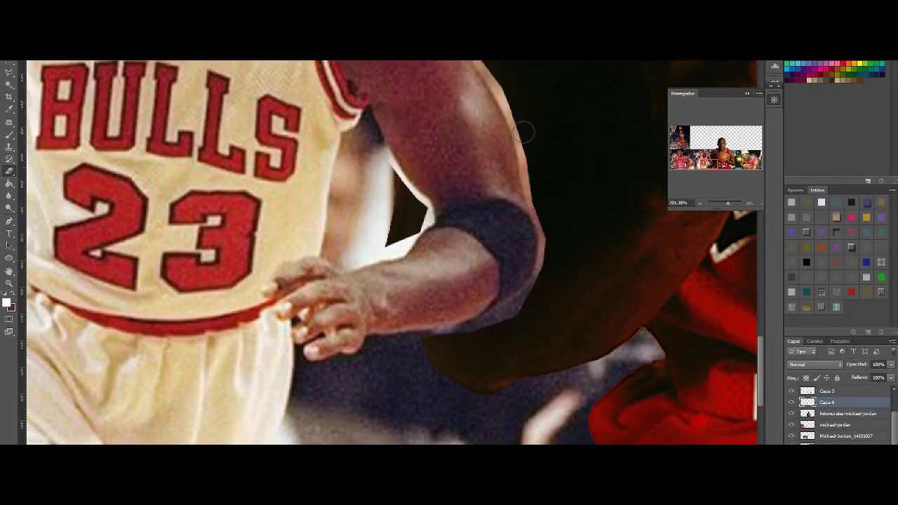
pyautogui.rightClick(524, 132)
pyautogui.moveTo(727, 202); pyautogui.dragTo(730, 202)
pyautogui.scroll(3, 407, 95)
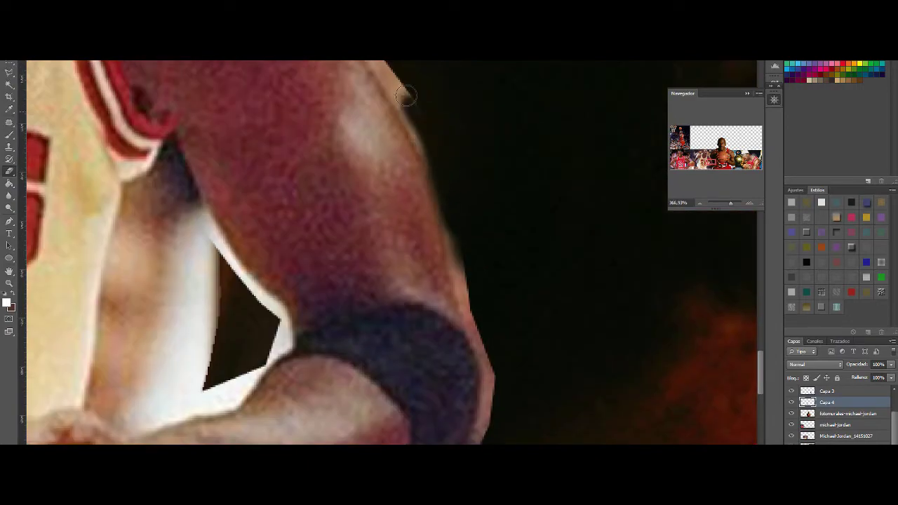
pyautogui.scroll(-3, 511, 337)
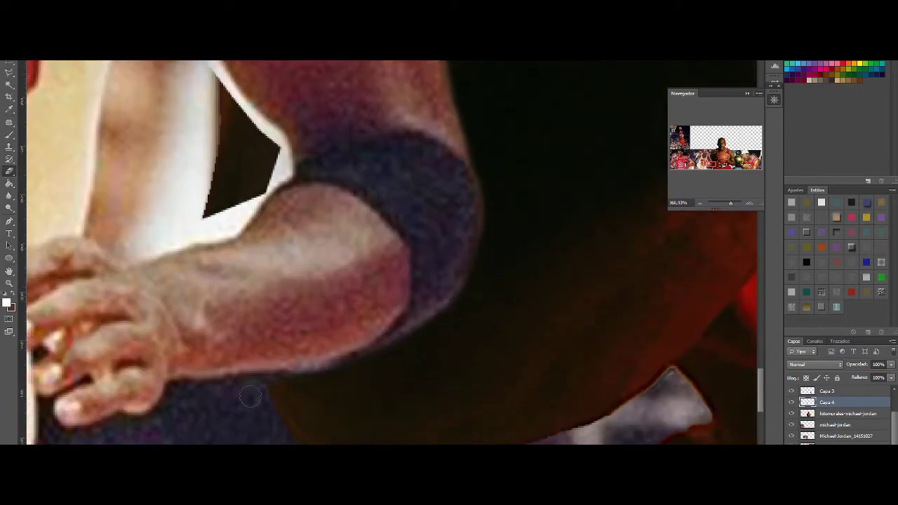
pyautogui.scroll(8, 250, 397)
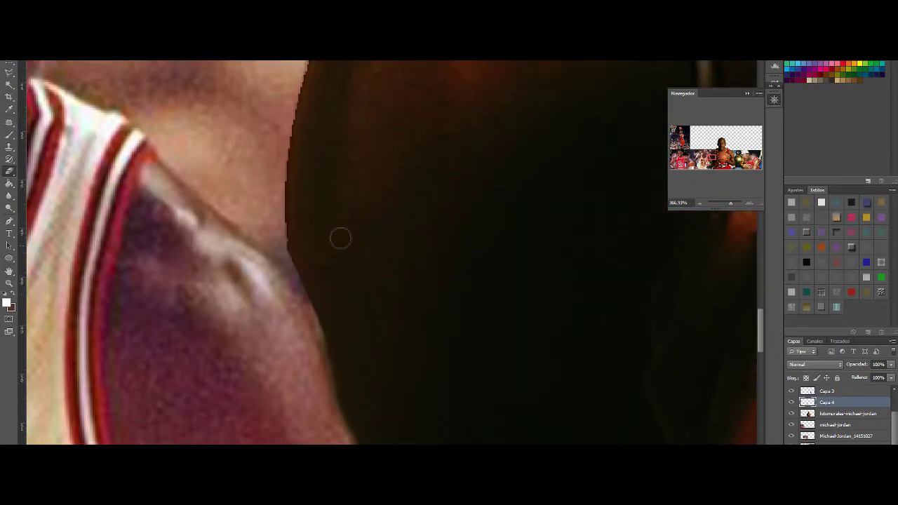
pyautogui.scroll(-4, 340, 239)
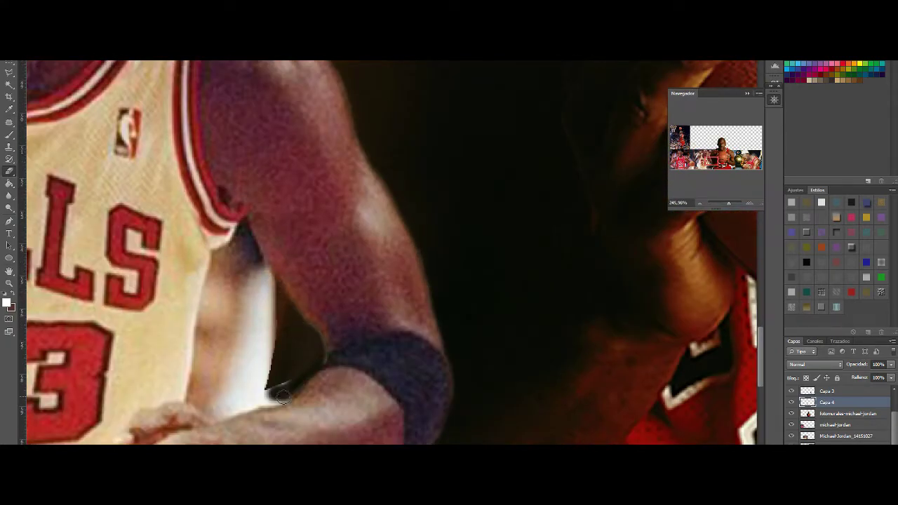
pyautogui.scroll(-2, 282, 397)
pyautogui.scroll(-1, 229, 306)
# Bring in the photo of the two all-star players and position it behind the central portrait.
pyautogui.moveTo(729, 203); pyautogui.dragTo(722, 203)
pyautogui.hotkey('ctrl', 'v')
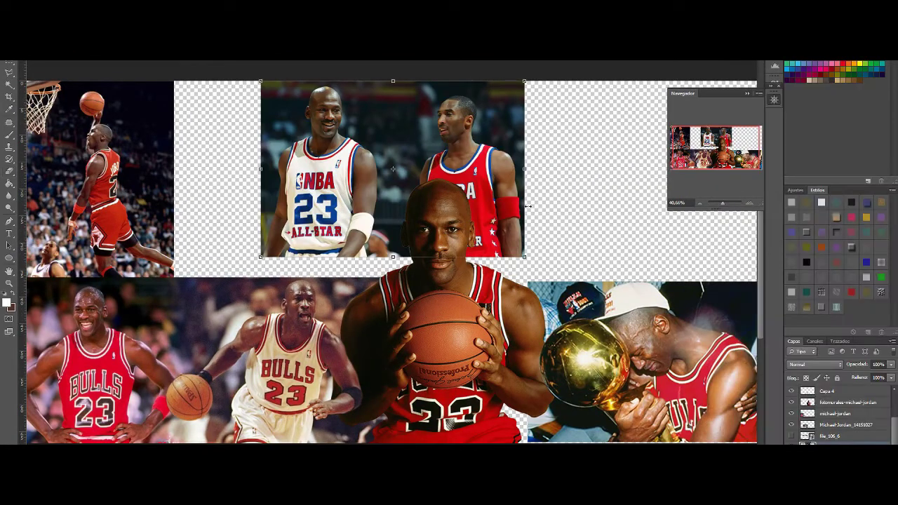
pyautogui.moveTo(489, 179); pyautogui.dragTo(502, 233)
# Blend the all-star photo's lower edge into the trophy photo with the Eraser and raise its layer above Michael-Jordan_14151027.
pyautogui.moveTo(723, 202); pyautogui.dragTo(725, 202)
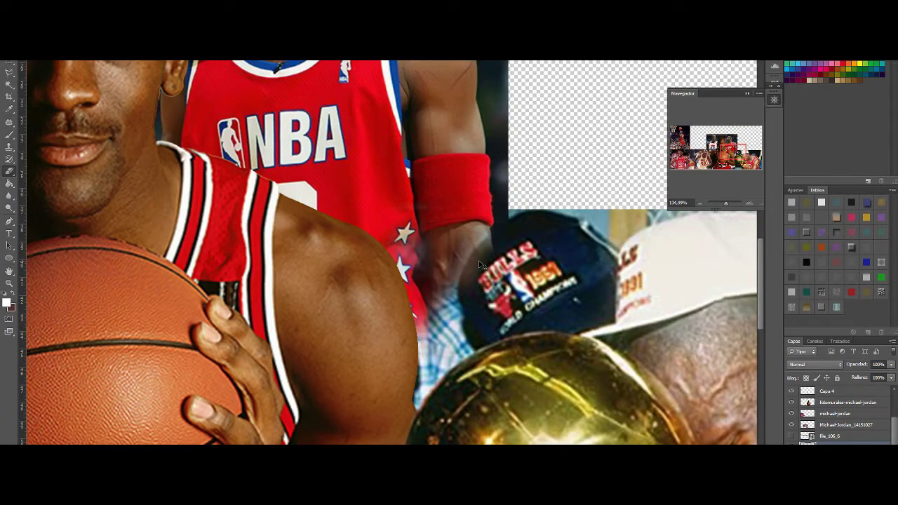
pyautogui.moveTo(725, 203); pyautogui.dragTo(722, 207)
pyautogui.hotkey('ctrl', ']')
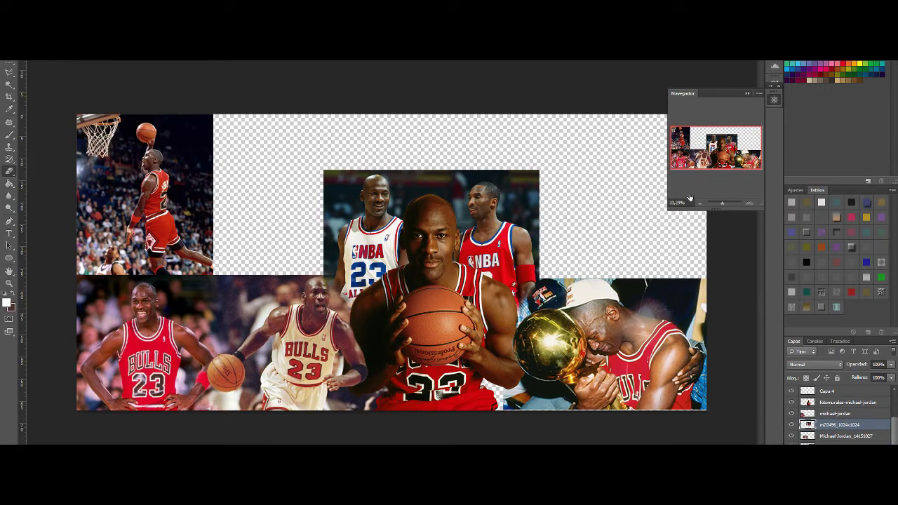
# Show the raised-fist photo, tilt it over the area between the dunk and all-star photos and place it.
pyautogui.scroll(2, 835, 414)
pyautogui.click(791, 391)
pyautogui.moveTo(303, 200); pyautogui.dragTo(344, 216)
pyautogui.press('v')
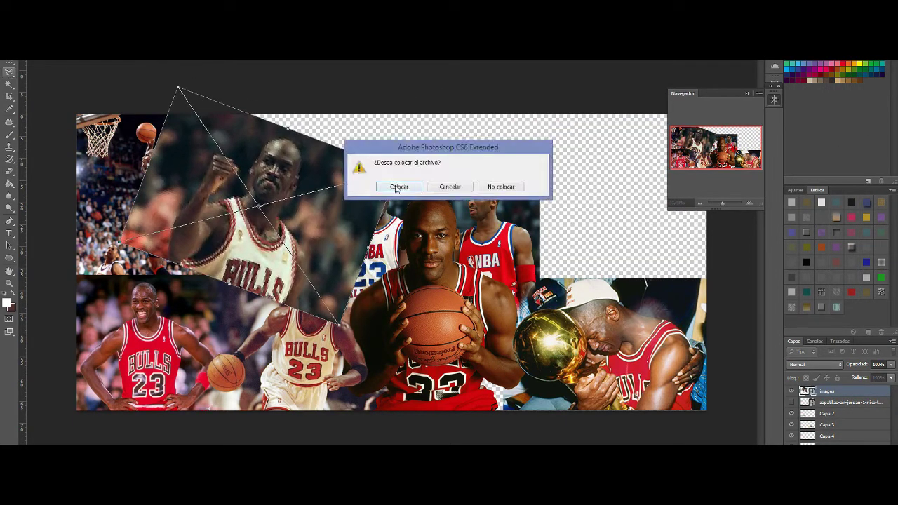
pyautogui.click(397, 187)
# Send the raised-fist photo's layer down the stack to sit behind the all-star photo and the portrait.
pyautogui.hotkey('ctrl', '[')
pyautogui.hotkey('ctrl', '[')
pyautogui.hotkey('ctrl', '[')
pyautogui.hotkey('ctrl', '[')
pyautogui.hotkey('ctrl', '[')
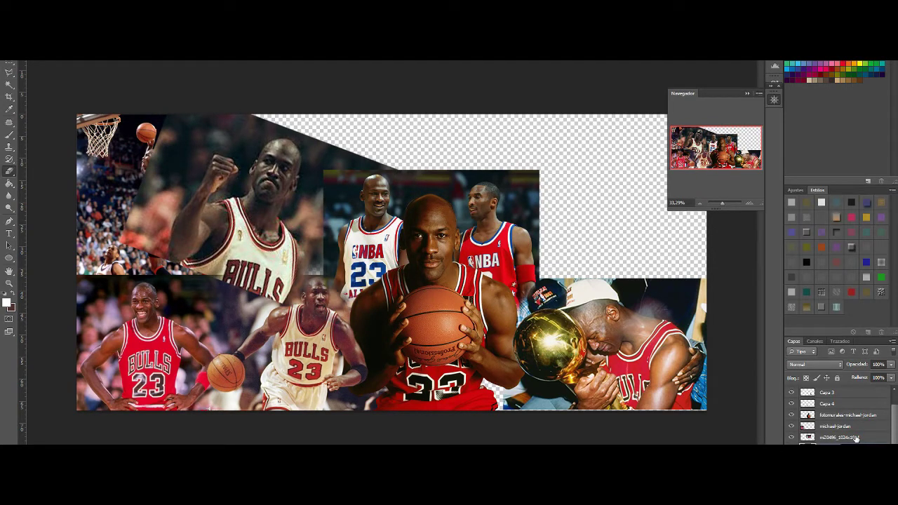
# Erase the raised-fist photo's left edge over the dunk photo with a soft eraser at 0% hardness.
pyautogui.moveTo(167, 123)
pyautogui.mouseDown()
pyautogui.moveTo(151, 239)
pyautogui.moveTo(172, 183)
pyautogui.mouseUp()
pyautogui.rightClick(116, 139)
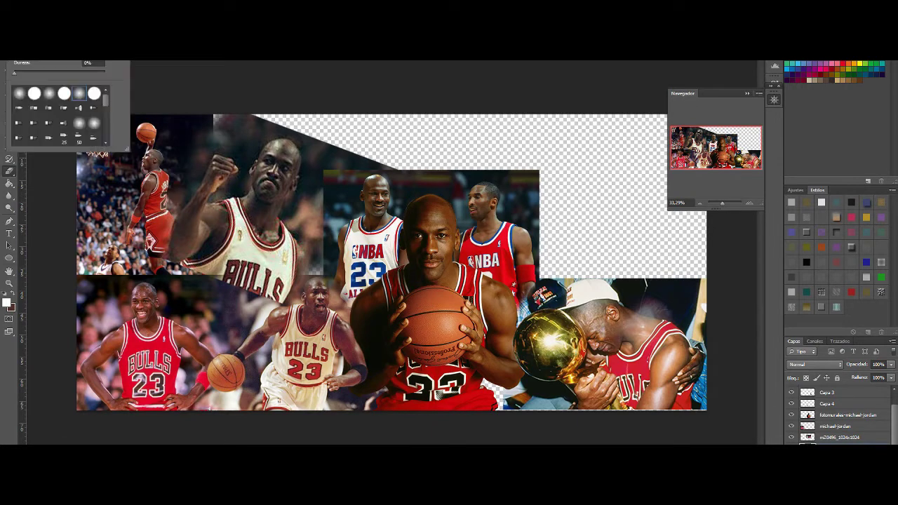
pyautogui.click(201, 134)
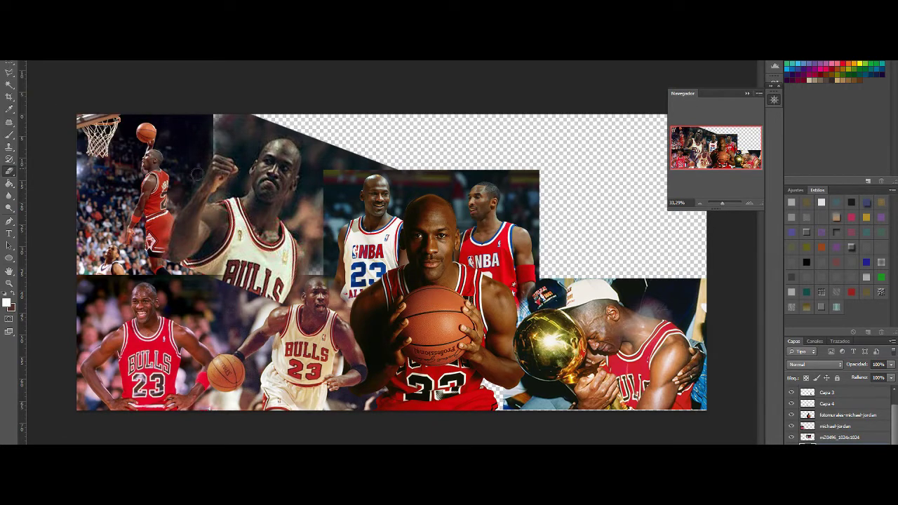
# Place the black-and-white Wings poster at the canvas's upper edge, rasterize its layer and trim off the white border.
pyautogui.click(828, 437)
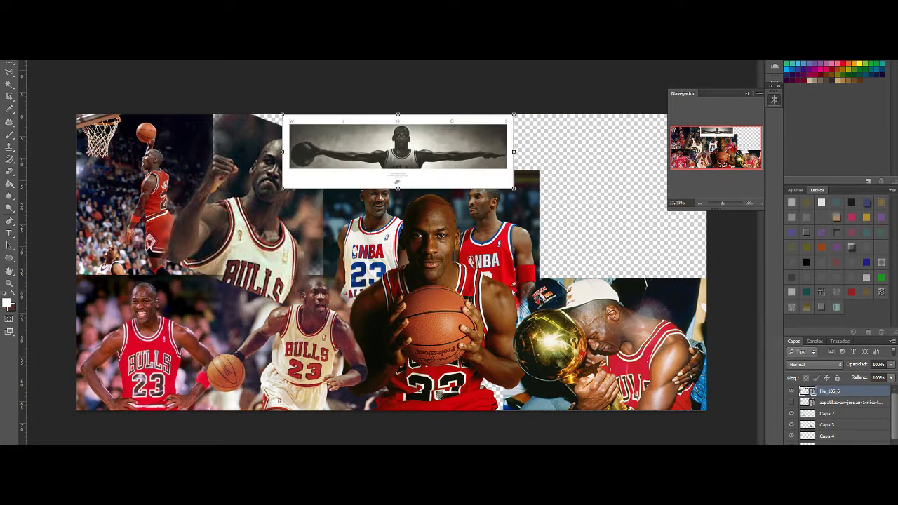
pyautogui.press('Return')
pyautogui.click(475, 166)
pyautogui.click(411, 186)
pyautogui.rightClick(828, 391)
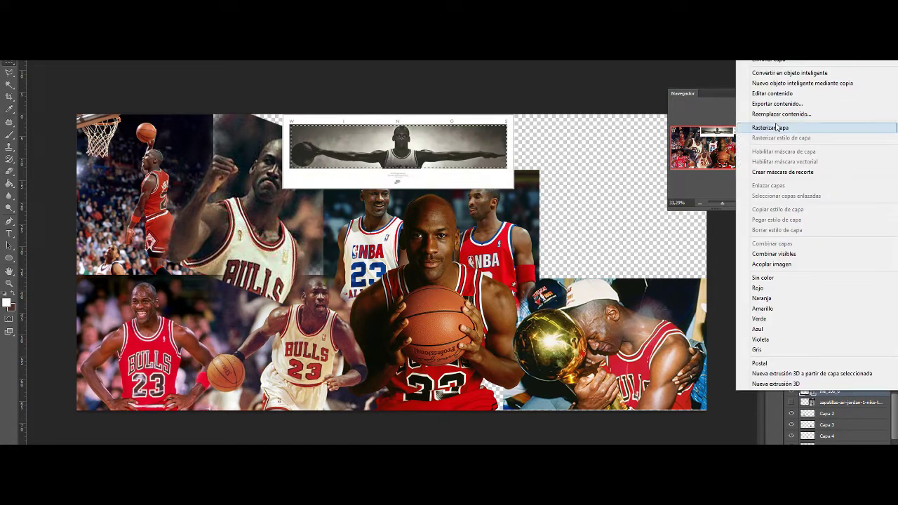
pyautogui.click(782, 127)
# Enlarge the cropped outstretched-arms picture and fit it along the canvas's upper edge above the all-star photo.
pyautogui.hotkey('ctrl', 't')
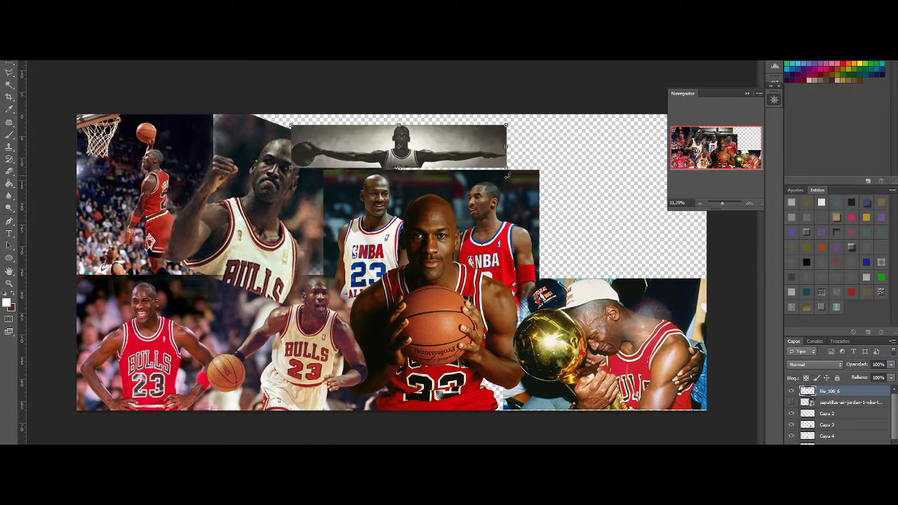
pyautogui.moveTo(506, 168); pyautogui.dragTo(491, 151)
pyautogui.moveTo(538, 168); pyautogui.dragTo(545, 171)
pyautogui.press('Return')
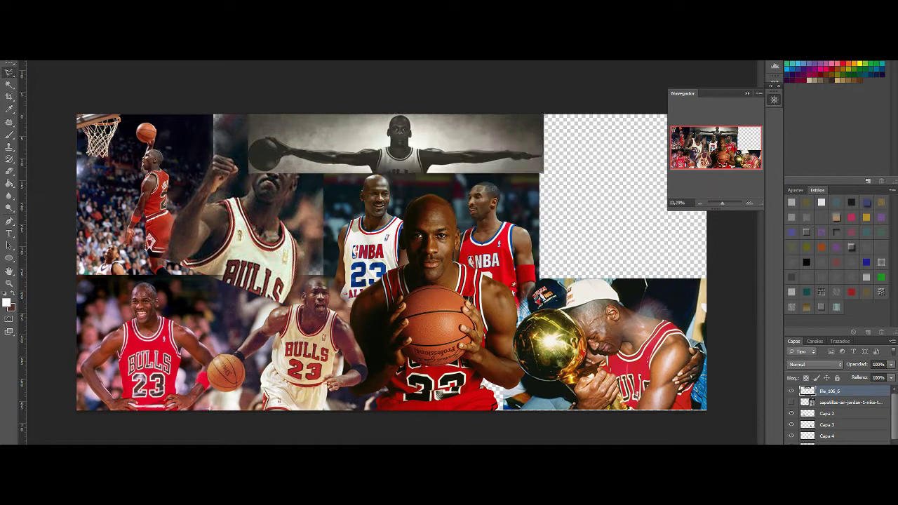
# Scale and reposition the raised-fist photo so the player's head sits below the outstretched-arms picture.
pyautogui.scroll(-1, 834, 414)
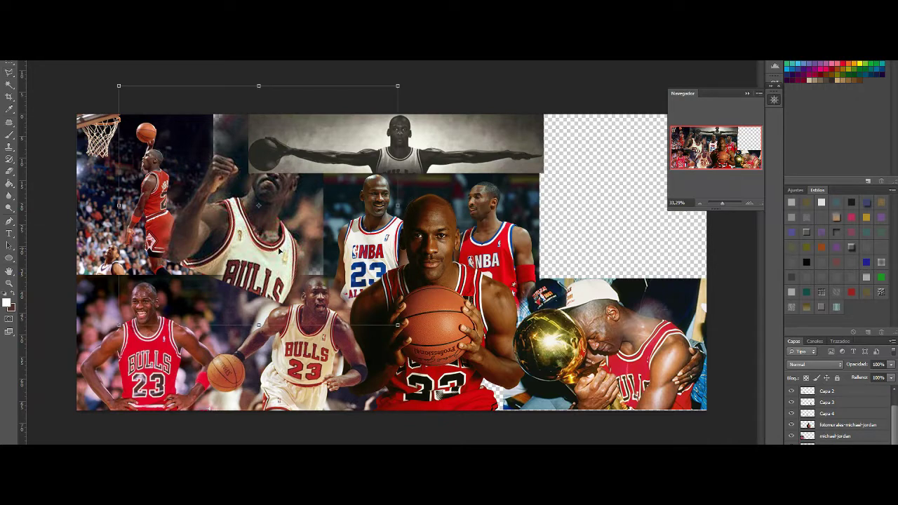
pyautogui.moveTo(279, 250); pyautogui.dragTo(295, 232)
pyautogui.moveTo(400, 126); pyautogui.dragTo(408, 172)
pyautogui.press('Return')
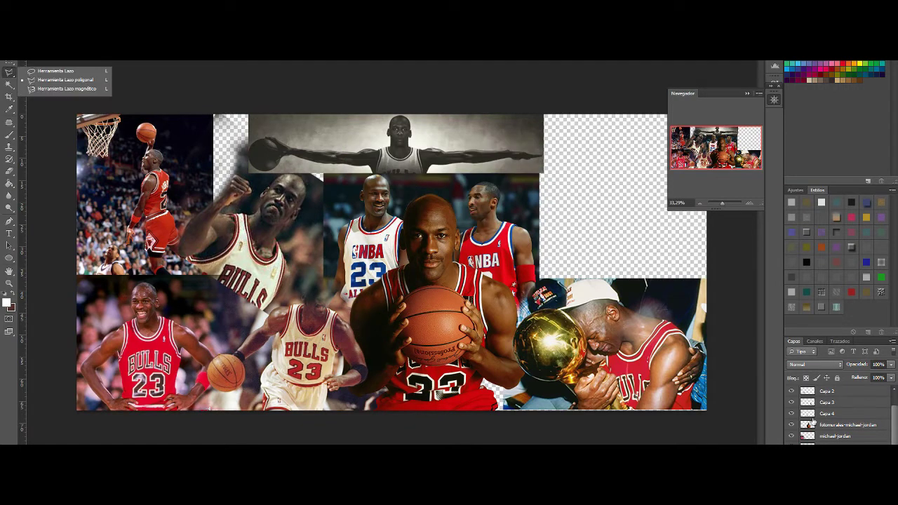
# Show the sneaker photo, enlarge and tilt it into the empty upper-right area of the collage and place it.
pyautogui.scroll(1, 797, 426)
pyautogui.click(791, 403)
pyautogui.click(849, 402)
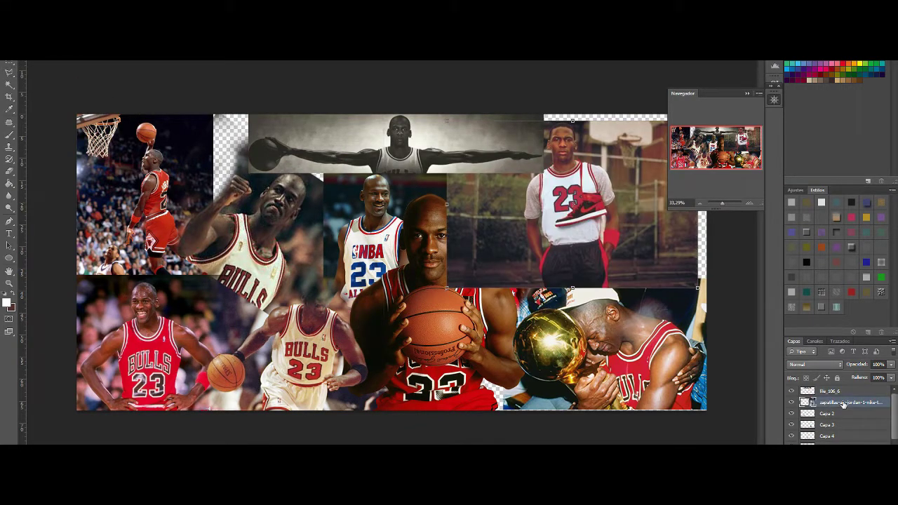
pyautogui.moveTo(655, 208); pyautogui.dragTo(663, 200)
pyautogui.moveTo(714, 279); pyautogui.dragTo(768, 158)
pyautogui.moveTo(640, 247); pyautogui.dragTo(674, 202)
pyautogui.click(791, 402)
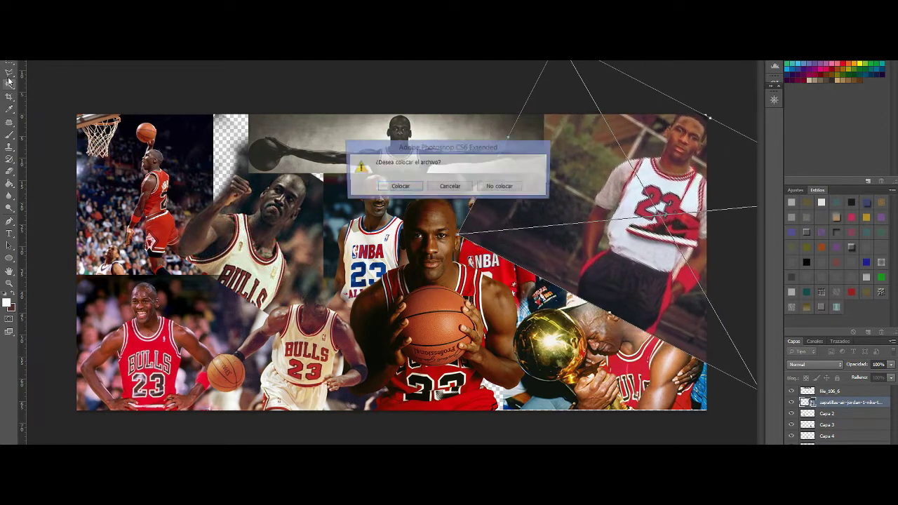
pyautogui.press('Return')
# Rasterize the sneaker photo's layer and delete the part of it covering the right side of the trophy photo.
pyautogui.click(791, 402)
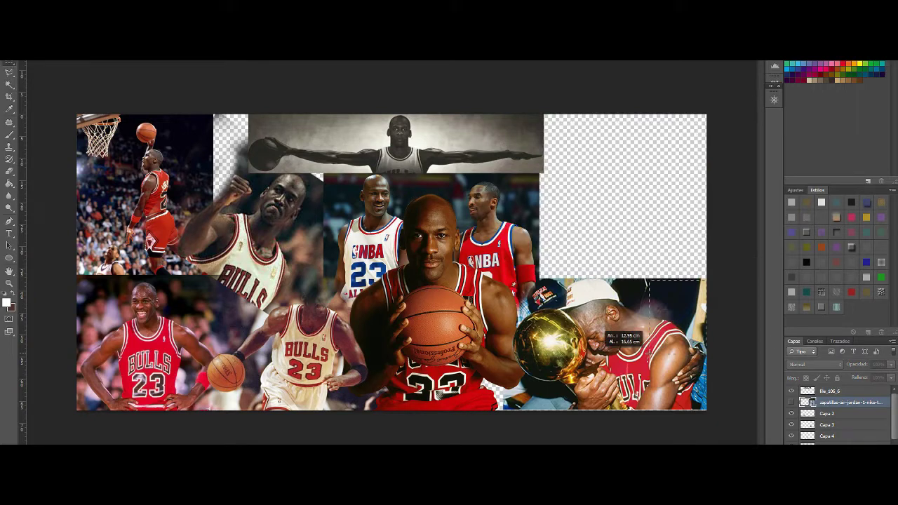
pyautogui.click(791, 402)
pyautogui.rightClick(842, 402)
pyautogui.press('Escape')
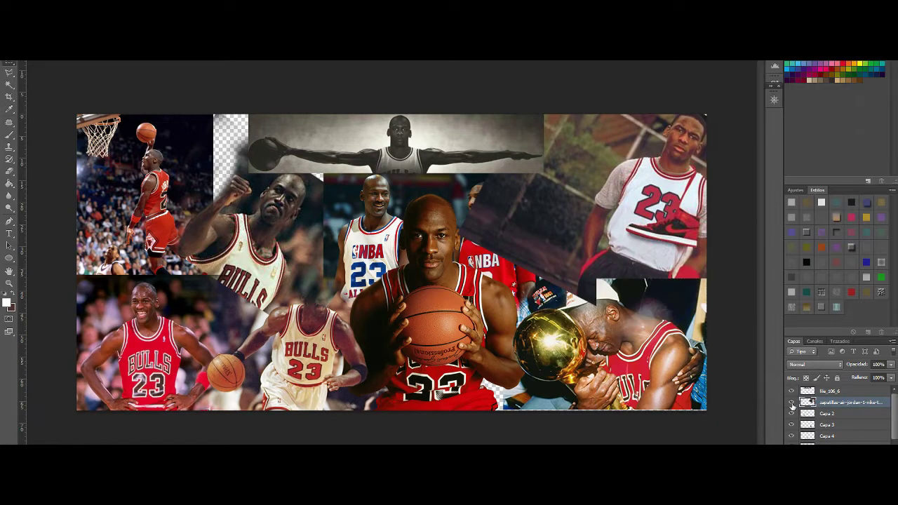
# Delete the sneaker photo's remaining overlaps on the all-star photo and on the trophy player's white cap.
pyautogui.click(792, 402)
pyautogui.click(791, 402)
pyautogui.press('Delete')
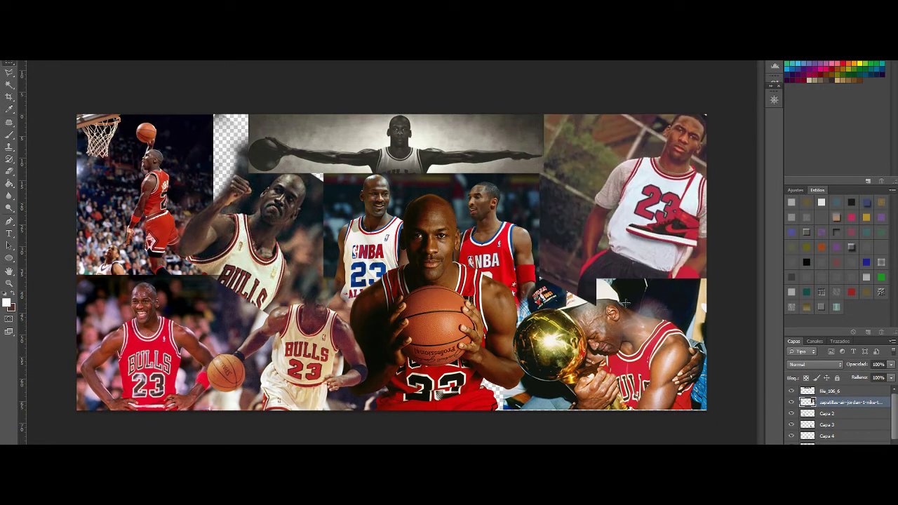
pyautogui.click(792, 402)
pyautogui.click(792, 402)
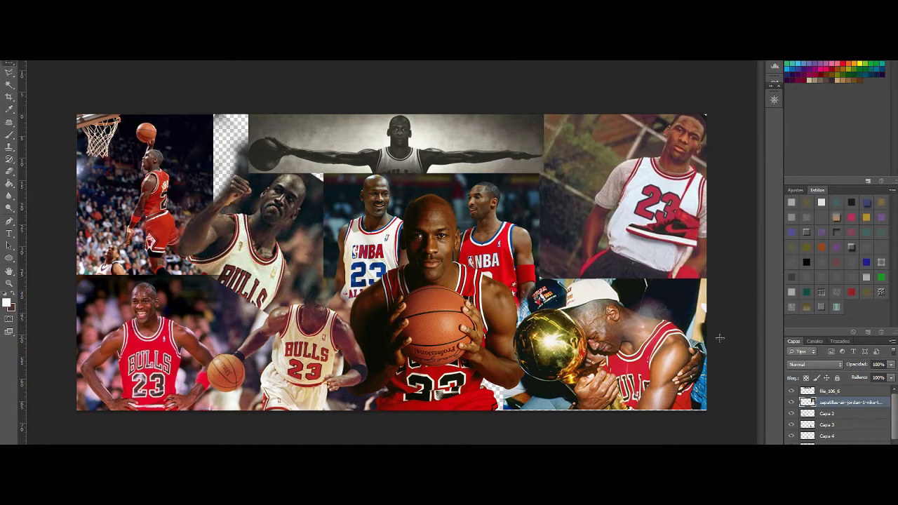
# Hide all photo layers except the dunk photo and the smiling red-jersey player's photo.
pyautogui.moveTo(791, 391); pyautogui.dragTo(792, 439)
pyautogui.keyDown('alt'); pyautogui.click(791, 439); pyautogui.keyUp('alt')
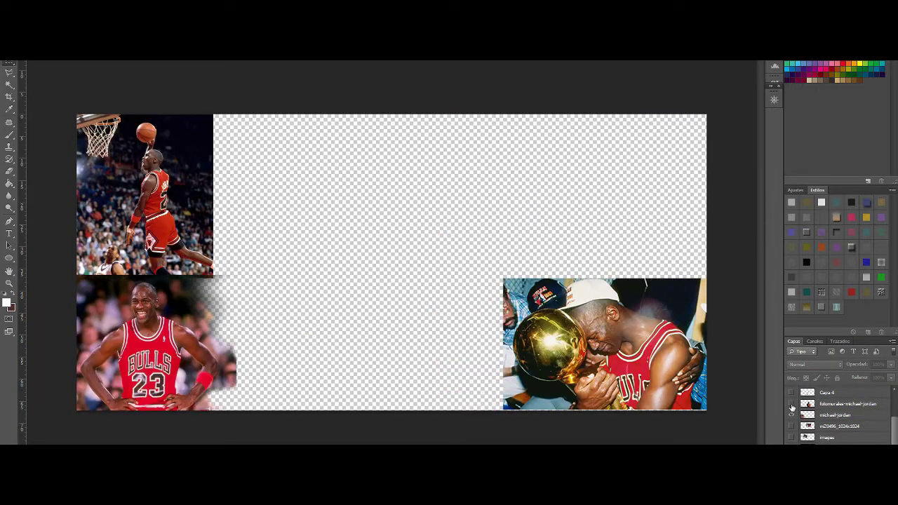
pyautogui.click(791, 414)
# Shift the smiling red-jersey player's photo to the right below the dunk photo.
pyautogui.click(816, 405)
pyautogui.press('v')
pyautogui.moveTo(165, 388); pyautogui.dragTo(259, 375)
# Copy a strip of the red-jersey photo's crowd background to a new layer, duplicate it and set both strips beside the dunk photo.
pyautogui.hotkey('ctrl', 'j')
pyautogui.hotkey('alt', '[')
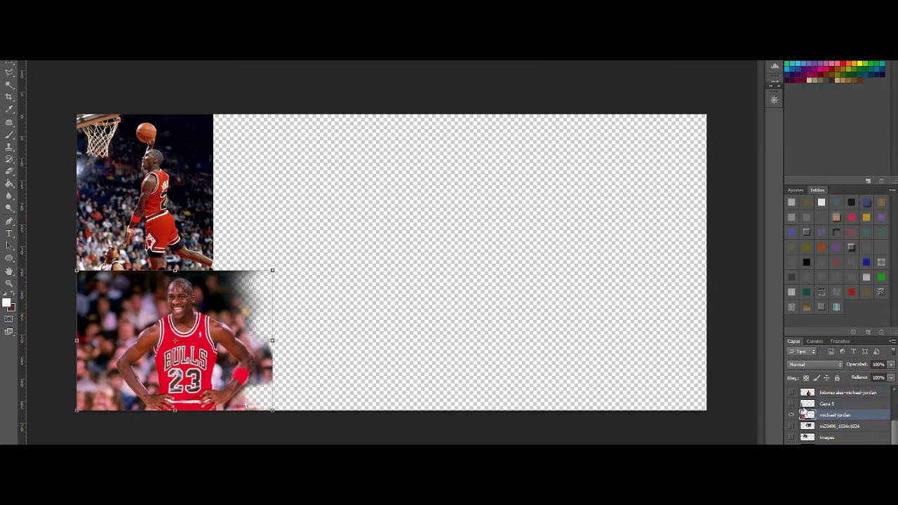
pyautogui.hotkey('alt', ']')
pyautogui.moveTo(114, 304); pyautogui.dragTo(271, 159)
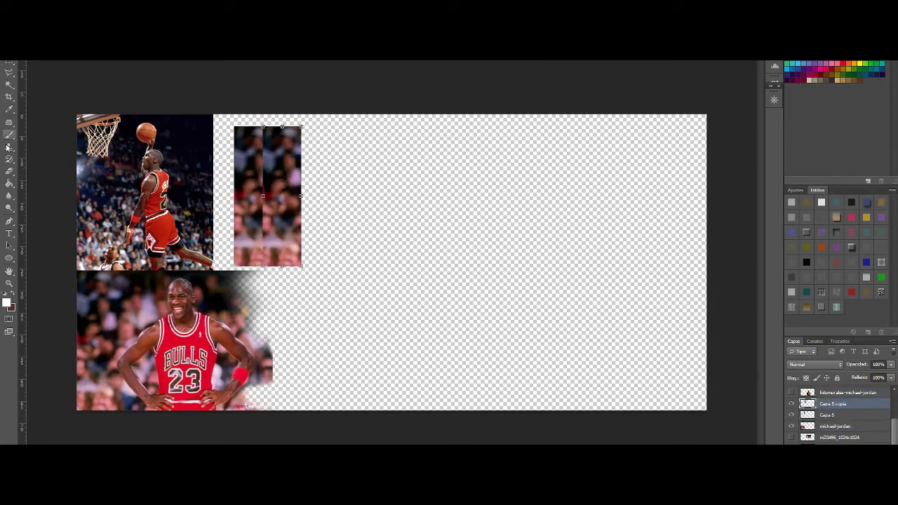
# Erase the hard seam of the two crowd strips, duplicate them and extend the crowd texture to the right with the copies.
pyautogui.press('e')
pyautogui.moveTo(298, 126); pyautogui.dragTo(297, 267)
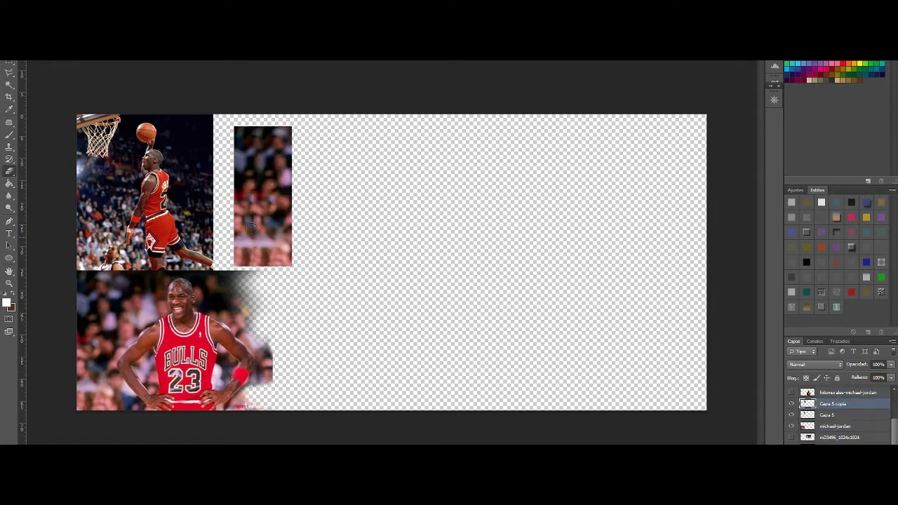
pyautogui.hotkey('ctrl', 'j')
pyautogui.press('v')
pyautogui.moveTo(263, 196); pyautogui.dragTo(356, 197)
pyautogui.hotkey('ctrl', 'j')
pyautogui.hotkey('alt', '[')
pyautogui.moveTo(300, 163)
pyautogui.mouseDown()
pyautogui.moveTo(336, 143)
pyautogui.moveTo(309, 141)
pyautogui.mouseUp()
pyautogui.press('e')
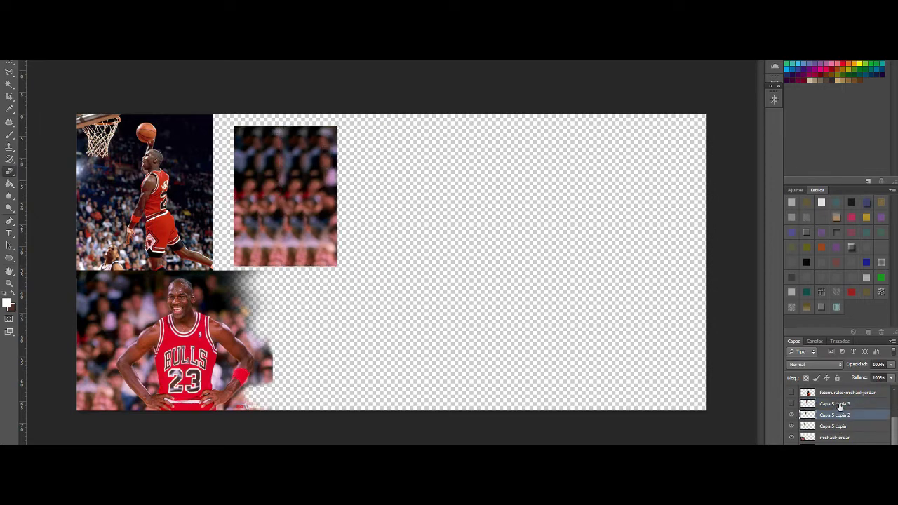
# Show the duplicated crowd block, set it at the texture's right edge and soften the seam between them.
pyautogui.click(791, 404)
pyautogui.click(818, 405)
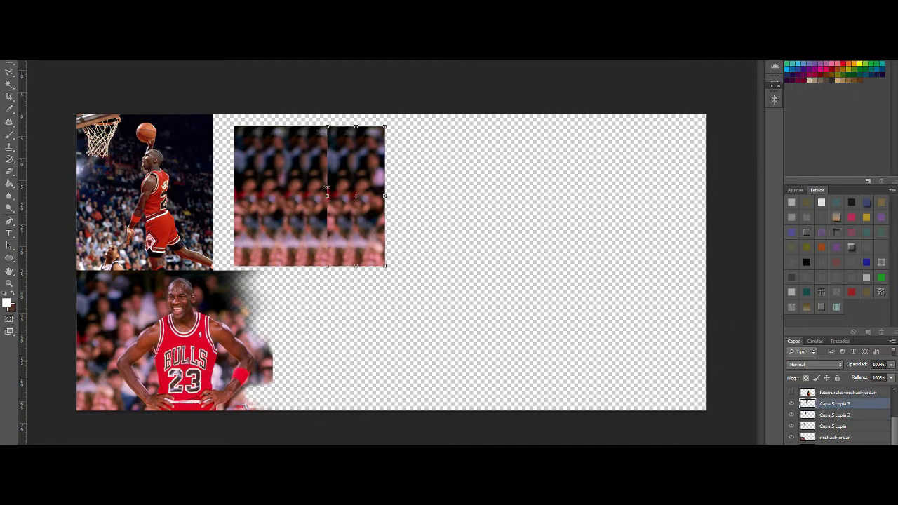
pyautogui.press('e')
pyautogui.moveTo(327, 186)
pyautogui.mouseDown()
pyautogui.moveTo(503, 181)
pyautogui.moveTo(488, 186)
pyautogui.moveTo(461, 321)
pyautogui.moveTo(459, 310)
pyautogui.mouseUp()
# Merge the crowd blocks into one layer and place a vertically flipped copy directly beneath, overlapping the lower edge.
pyautogui.keyDown('shift'); pyautogui.click(833, 426); pyautogui.keyUp('shift')
pyautogui.hotkey('ctrl', 'e')
pyautogui.hotkey('ctrl', 't')
pyautogui.moveTo(370, 292); pyautogui.dragTo(365, 288)
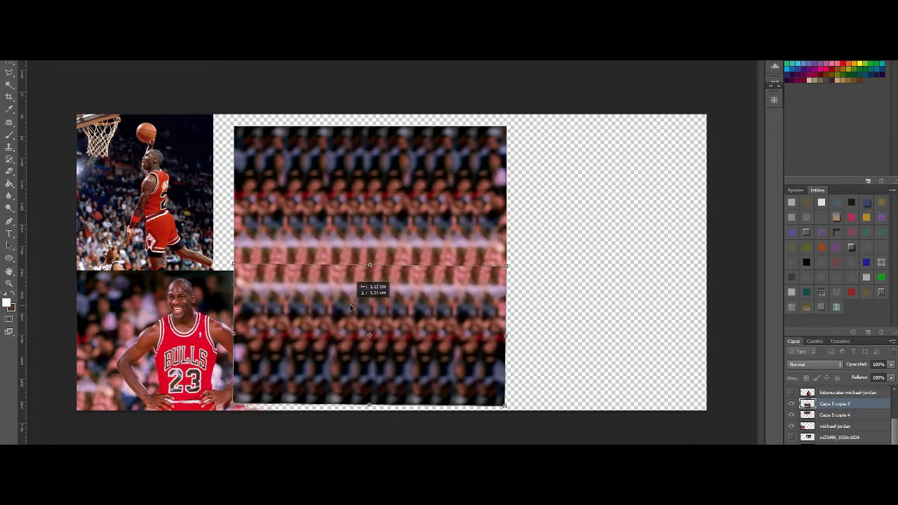
pyautogui.press('Return')
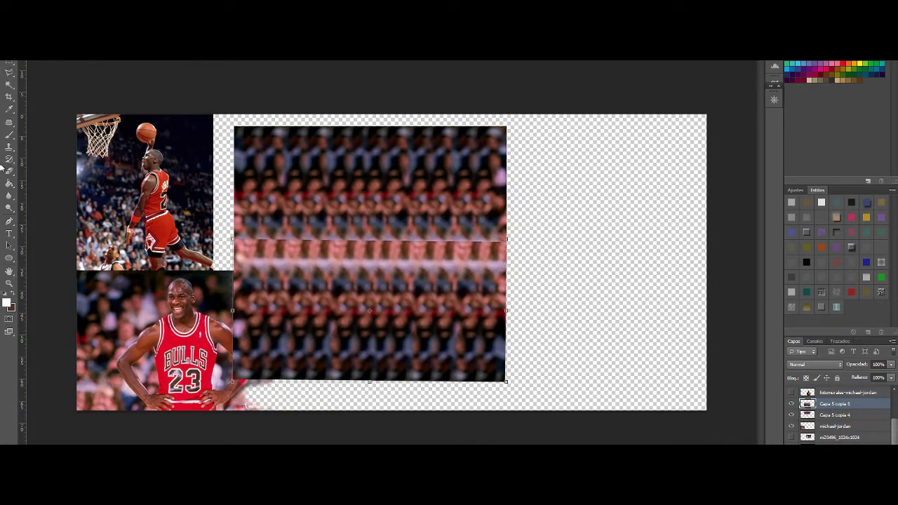
# Merge the upper and flipped crowd halves and set copies side by side across the full canvas width.
pyautogui.keyDown('shift'); pyautogui.click(834, 414); pyautogui.keyUp('shift')
pyautogui.hotkey('ctrl', 'e')
pyautogui.moveTo(462, 222); pyautogui.dragTo(665, 192)
pyautogui.moveTo(612, 184); pyautogui.dragTo(444, 184)
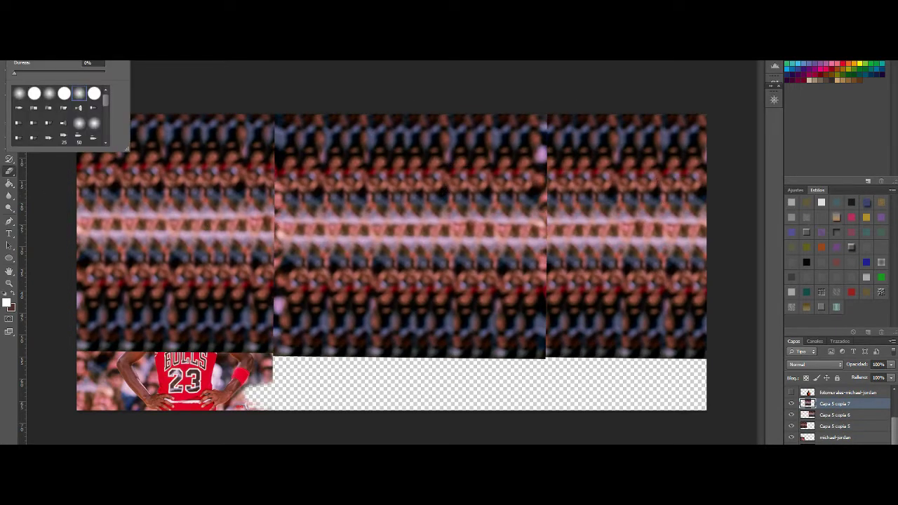
# Erase the two vertical seams between the crowd copies with a soft eraser at 0% hardness.
pyautogui.press('Return')
pyautogui.moveTo(542, 115); pyautogui.dragTo(541, 330)
pyautogui.moveTo(281, 362); pyautogui.dragTo(277, 128)
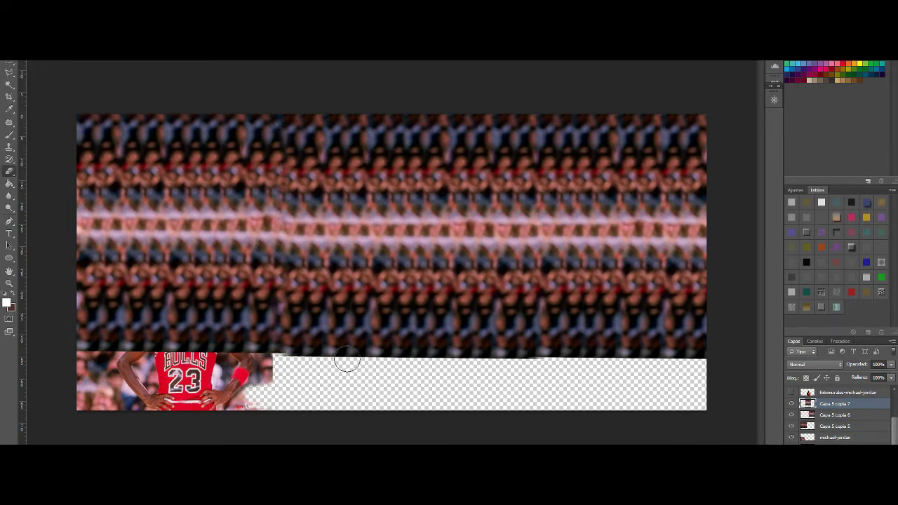
# Merge the crowd background copies into a single layer and reposition it on the canvas.
pyautogui.keyDown('shift'); pyautogui.click(835, 426); pyautogui.keyUp('shift')
pyautogui.hotkey('ctrl', 'e')
pyautogui.moveTo(592, 322); pyautogui.dragTo(574, 379)
# Show the hidden photo layers again over the crowd background.
pyautogui.scroll(-1, 793, 405)
pyautogui.click(791, 392)
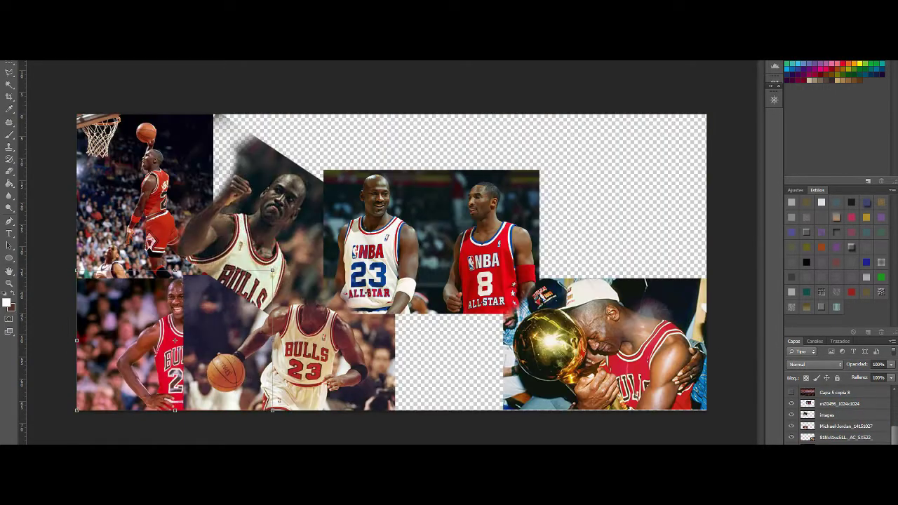
pyautogui.click(792, 393)
pyautogui.click(791, 392)
pyautogui.scroll(-3, 835, 414)
pyautogui.click(791, 404)
pyautogui.click(792, 413)
pyautogui.click(791, 391)
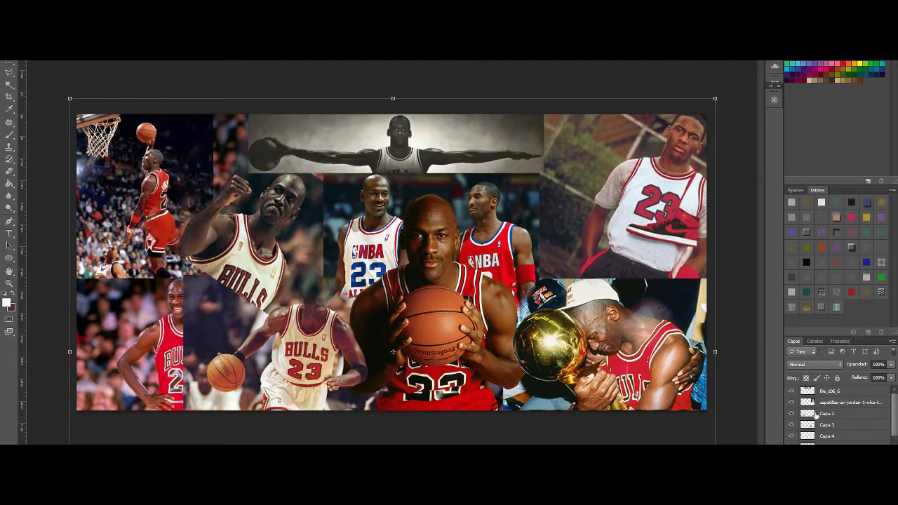
# Erase the part of the raised-fist player's photo that covers the dribbling player's head.
pyautogui.scroll(-2, 814, 429)
pyautogui.press('e')
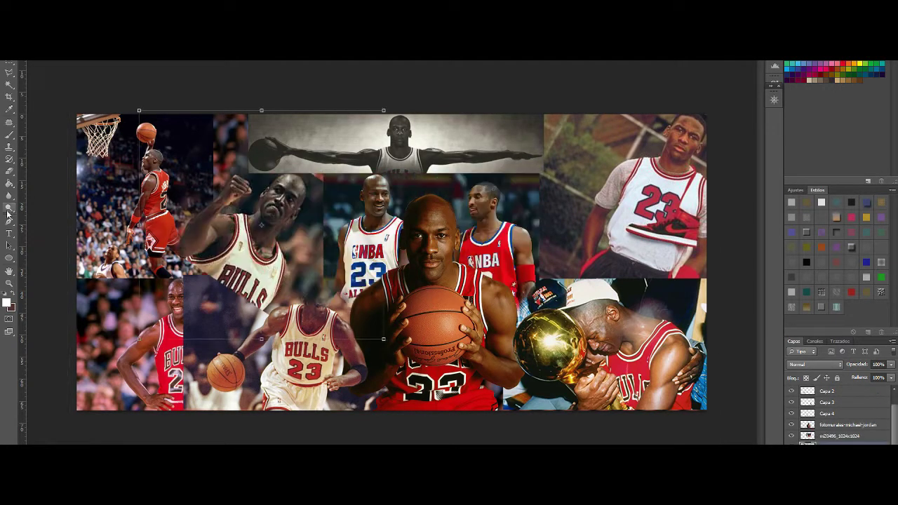
pyautogui.moveTo(309, 295); pyautogui.dragTo(326, 251)
pyautogui.scroll(-2, 835, 421)
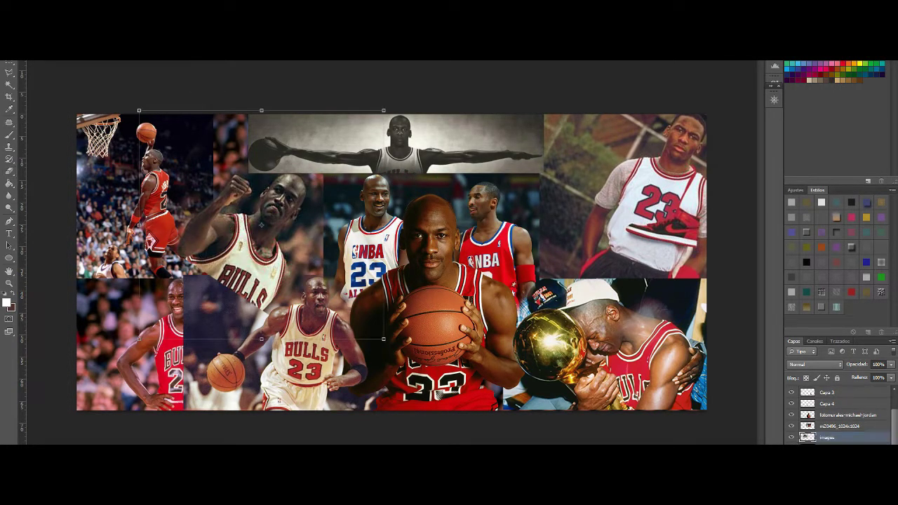
# Shift the smiling red-jersey player's photo left so that he stands clear of the dribbling player's photo.
pyautogui.click(791, 426)
pyautogui.moveTo(119, 365)
pyautogui.mouseDown()
pyautogui.moveTo(141, 366)
pyautogui.moveTo(115, 363)
pyautogui.mouseUp()
pyautogui.hotkey('ctrl', 't')
pyautogui.rightClick(793, 428)
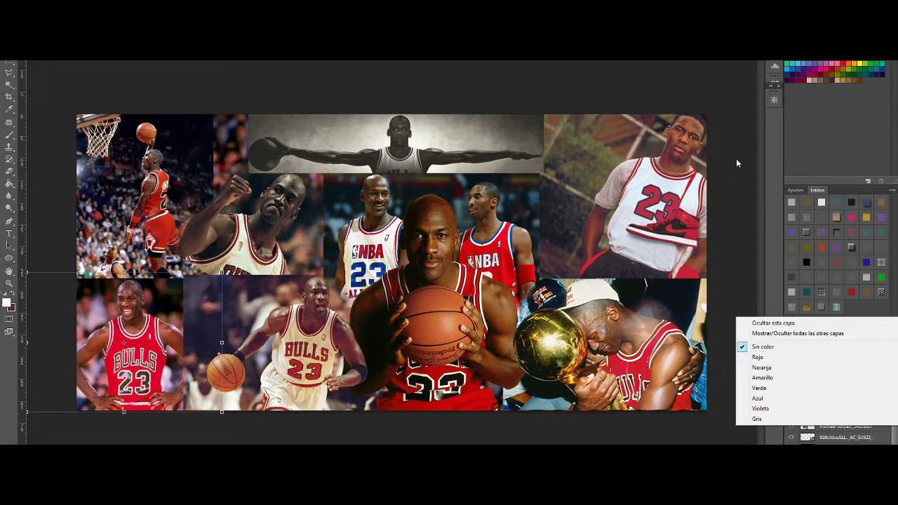
# Enlarge the central ball-holding player's cutout up to the upper edge of the collage.
pyautogui.scroll(4, 835, 414)
pyautogui.click(833, 390)
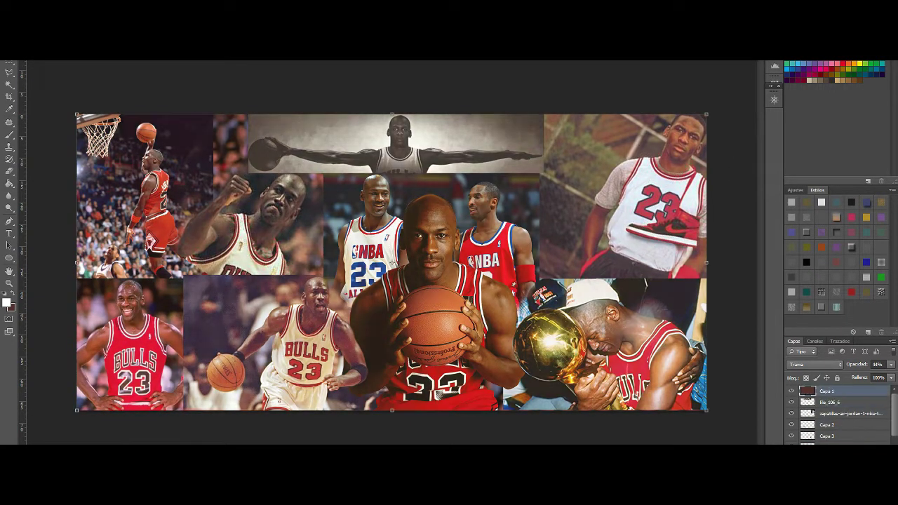
pyautogui.hotkey('ctrl', 't')
pyautogui.moveTo(291, 194); pyautogui.dragTo(319, 175)
pyautogui.click(791, 426)
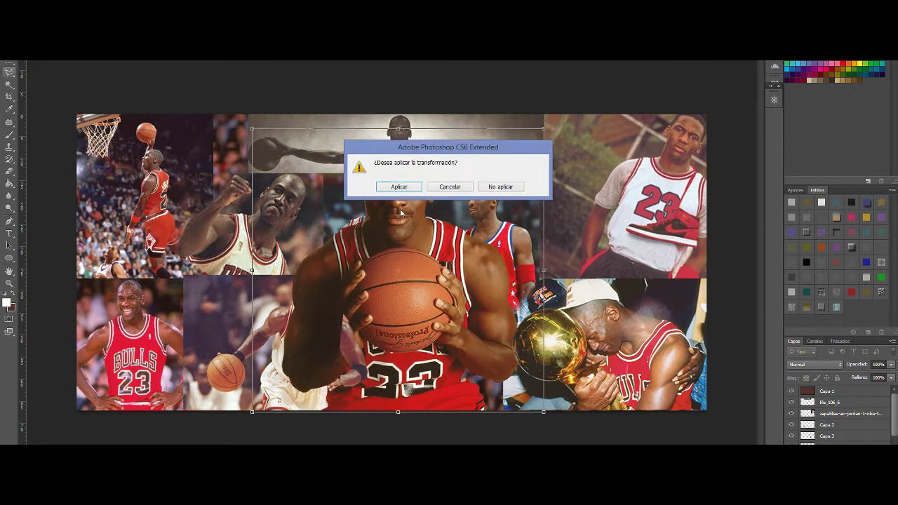
pyautogui.press('n')
# Move the ball-holding player's layer above the other photos and hide the tinted overlay layer Capa 1.
pyautogui.scroll(-1, 834, 414)
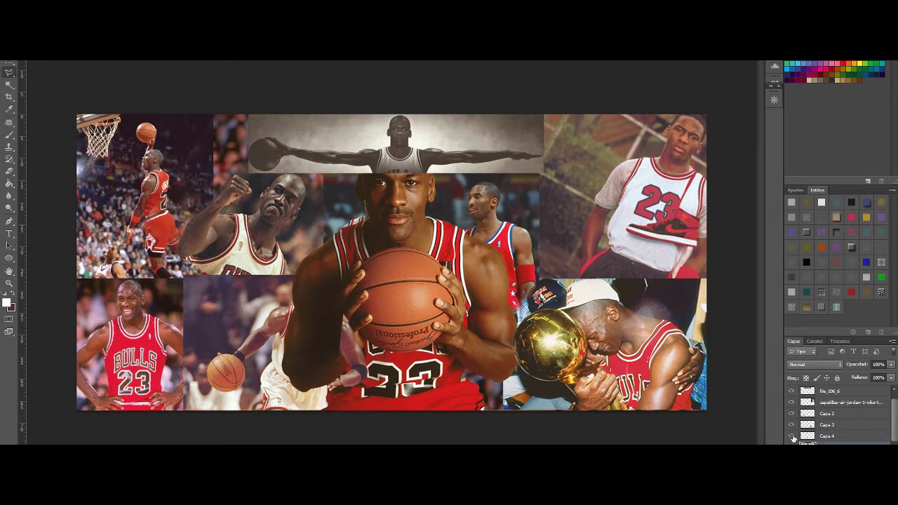
pyautogui.scroll(2, 835, 413)
pyautogui.click(849, 391)
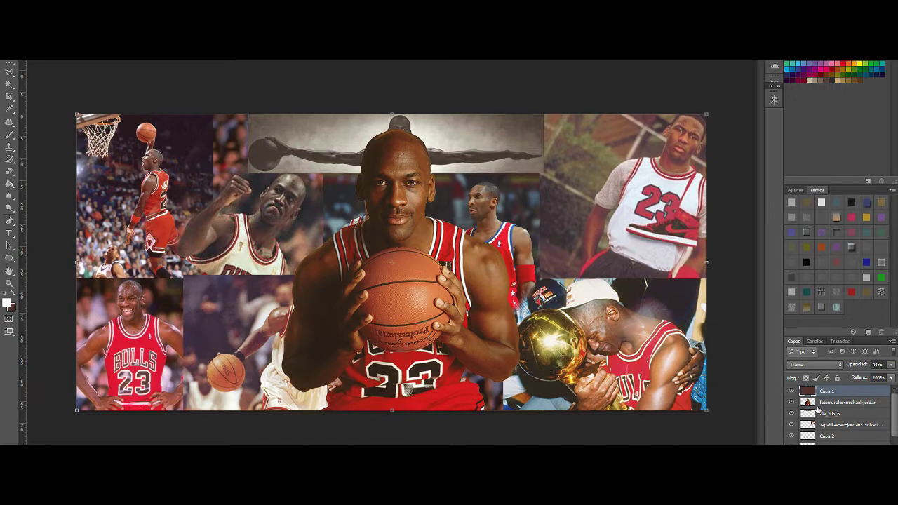
pyautogui.click(817, 402)
pyautogui.click(791, 391)
# Scale the ball-holding player's cutout down below the black-and-white photo, keeping him at the collage's lower centre.
pyautogui.hotkey('ctrl', 't')
pyautogui.scroll(-3, 842, 424)
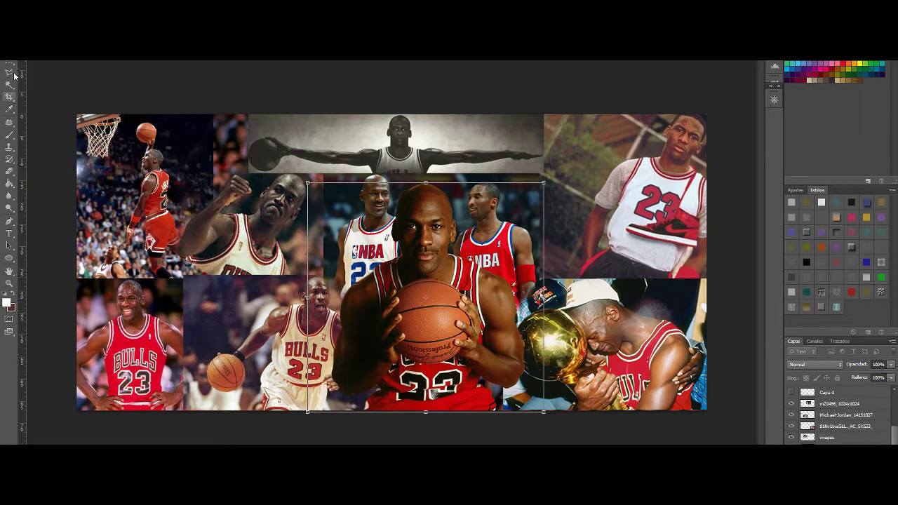
pyautogui.press('Return')
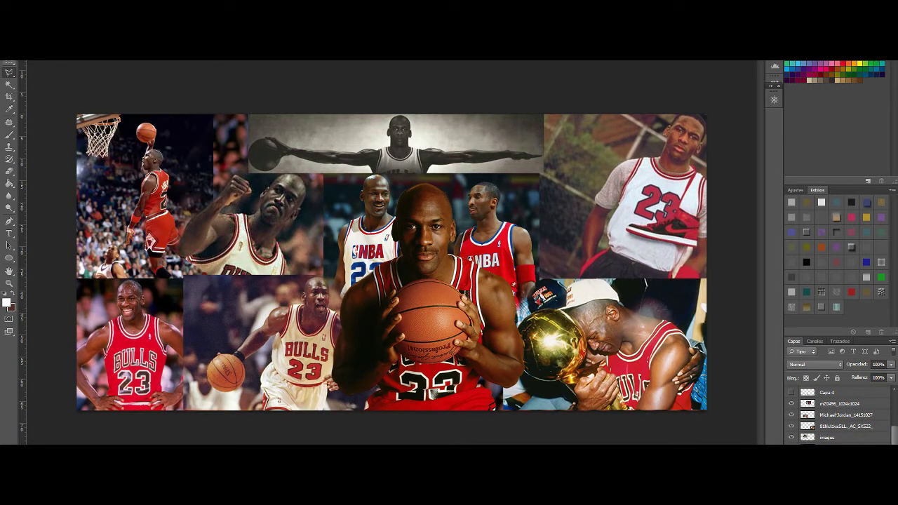
# Move the smiling red-jersey player's layer above the dribbling player's layer.
pyautogui.moveTo(855, 437); pyautogui.dragTo(849, 415)
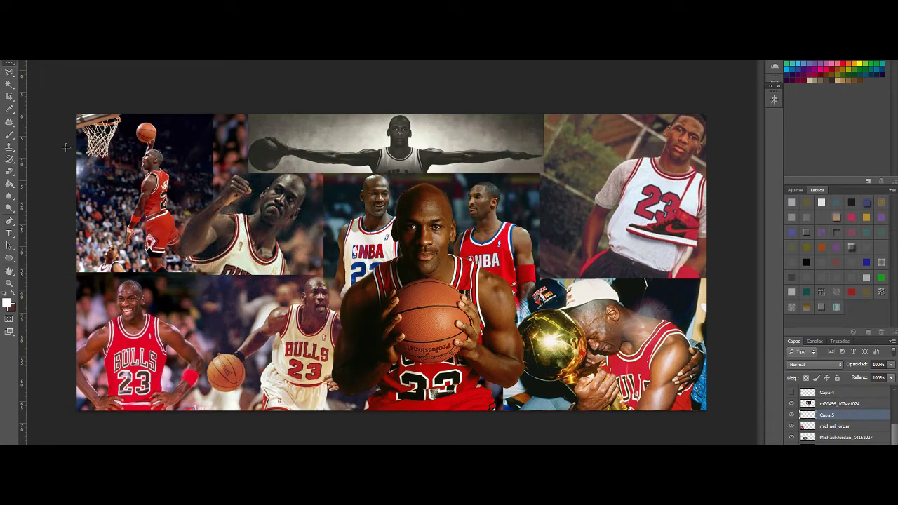
# Fill a thin horizontal strip below the dunk and raised-fist photos with red and bring its layer to the top.
pyautogui.moveTo(326, 274); pyautogui.dragTo(324, 274)
pyautogui.click(6, 302)
pyautogui.click(371, 407)
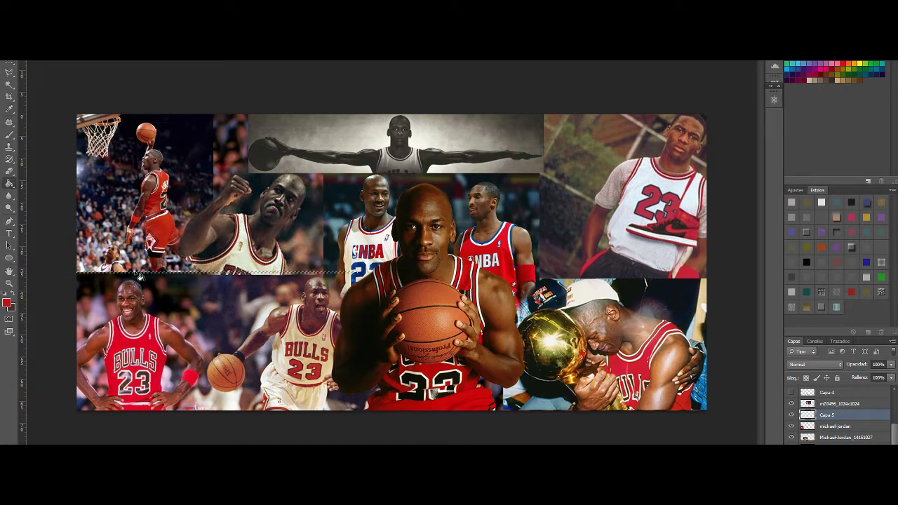
pyautogui.hotkey('alt', 'BackSpace')
pyautogui.moveTo(834, 415); pyautogui.dragTo(845, 391)
# Align the red divider line with the boundary between the dunk photo and the photos below it.
pyautogui.click(775, 99)
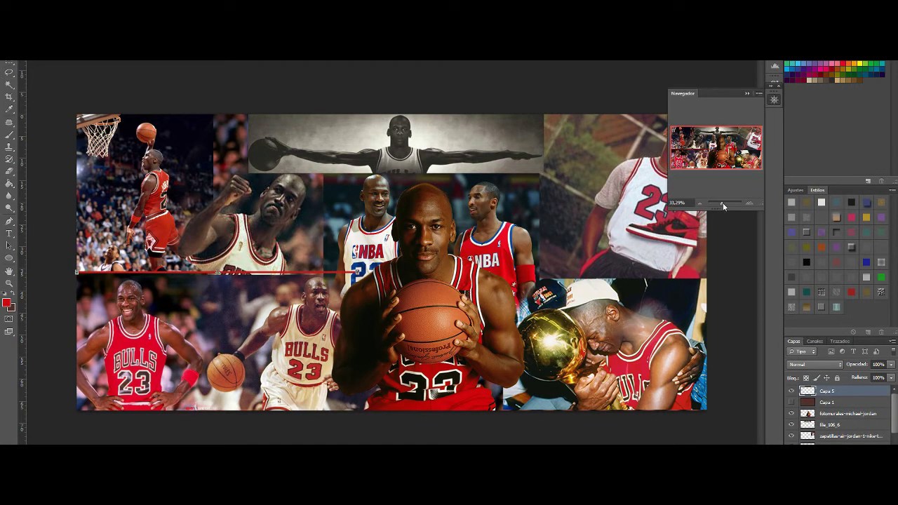
pyautogui.hotkey('ctrl', '+')
pyautogui.moveTo(398, 269); pyautogui.dragTo(274, 275)
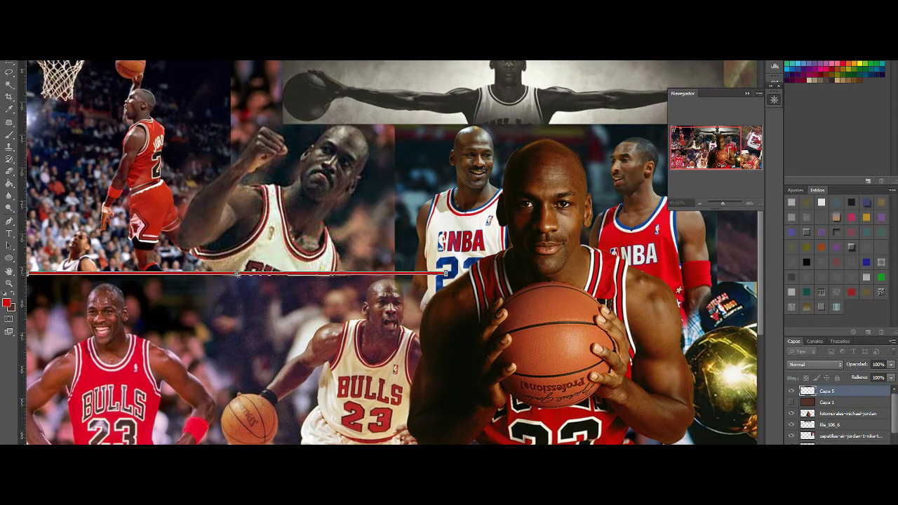
pyautogui.press('m')
pyautogui.click(404, 188)
pyautogui.scroll(-2, 794, 415)
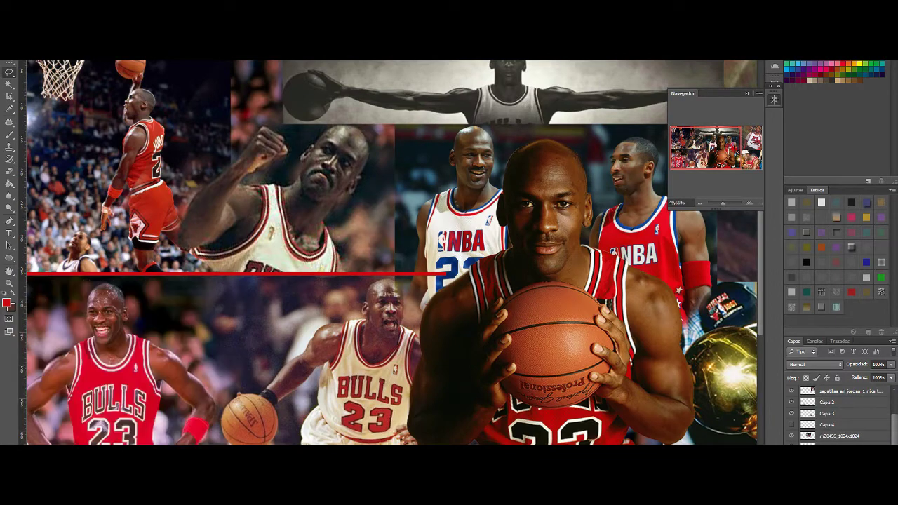
pyautogui.scroll(-3, 811, 440)
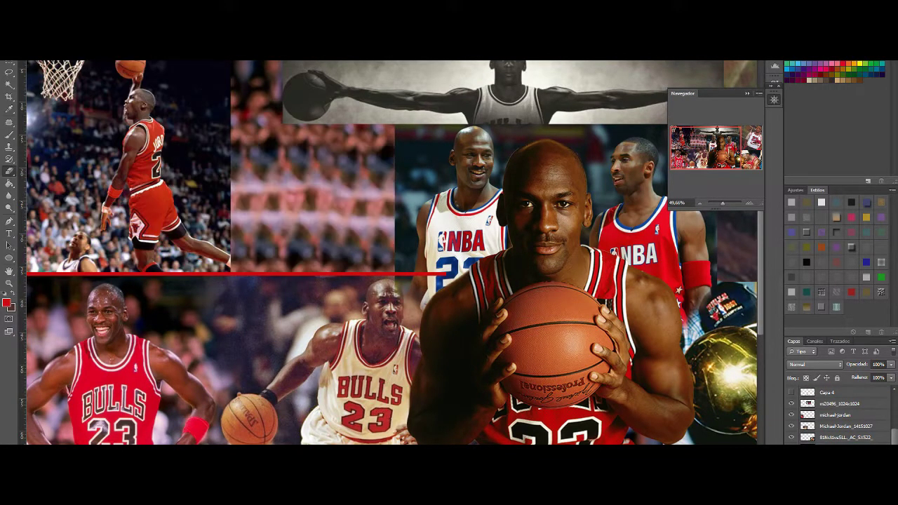
# Apply a motion blur to the red divider line with an angle of 0° and a distance of 1188 pixels.
pyautogui.scroll(3, 863, 421)
pyautogui.click(842, 390)
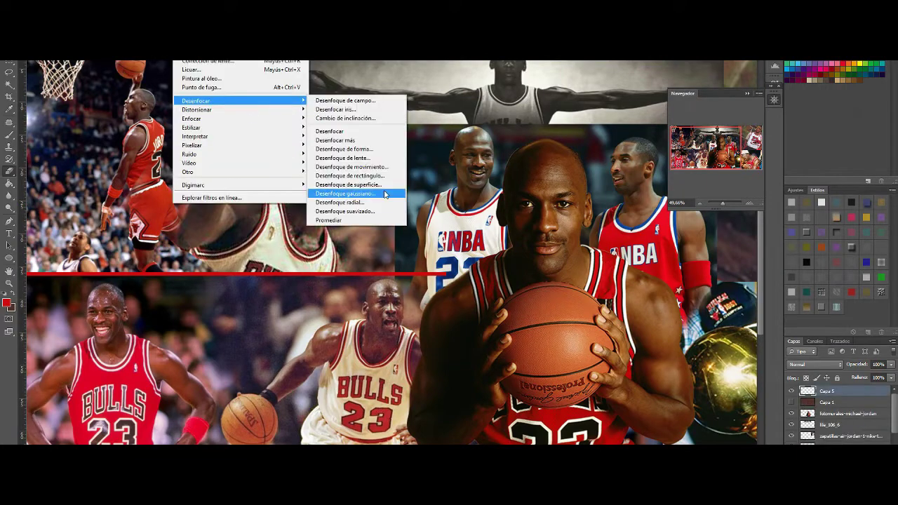
pyautogui.click(386, 192)
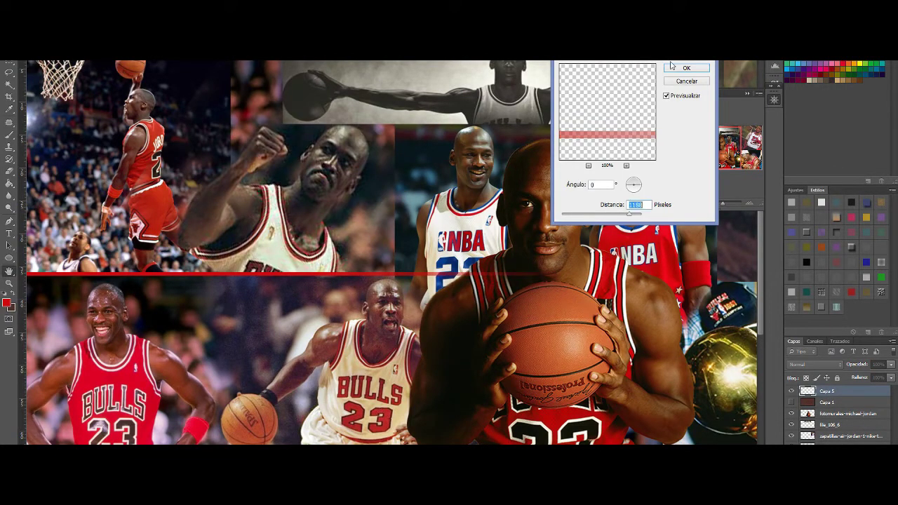
pyautogui.press('Return')
# Try the Multiply blend mode on the red divider line's layer.
pyautogui.click(720, 201)
pyautogui.click(814, 364)
pyautogui.click(815, 367)
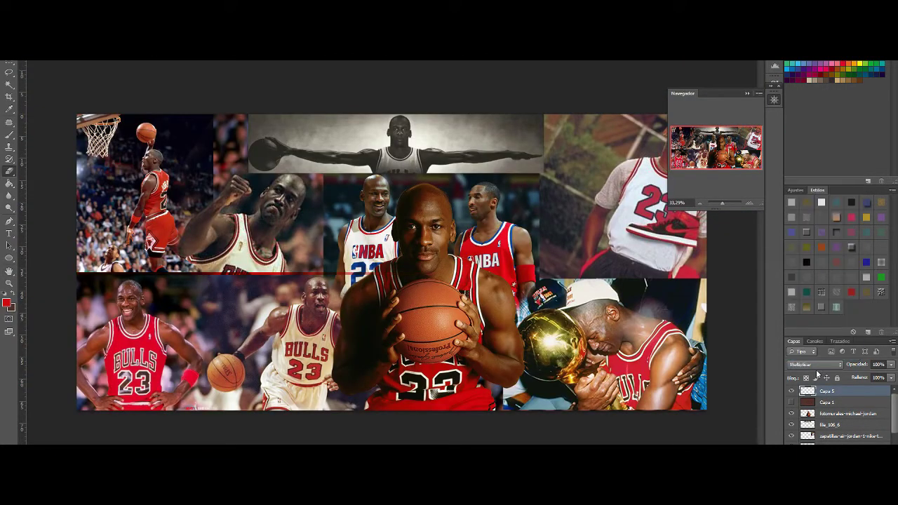
# Duplicate the red line, place the copy under the black-and-white photo and motion-blur it at 0° over 1188 pixels.
pyautogui.hotkey('ctrl', 'j')
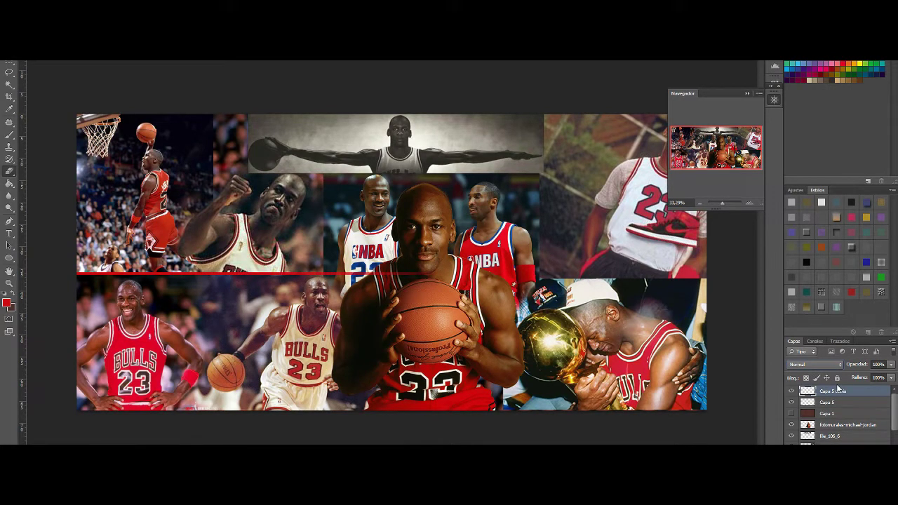
pyautogui.moveTo(275, 275); pyautogui.dragTo(430, 175)
pyautogui.click(184, 56)
pyautogui.click(241, 85)
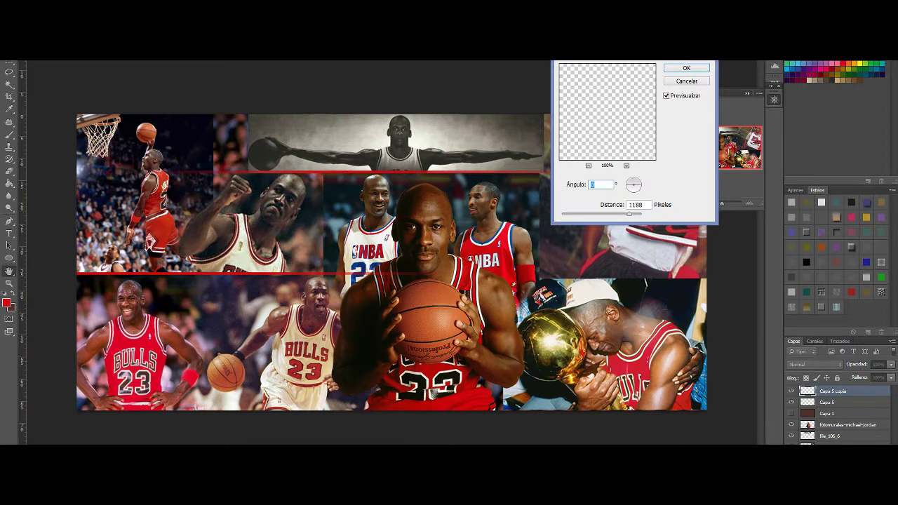
pyautogui.click(694, 69)
# Recolor the upper divider line to a whitish tone using Hue/Saturation with Colorize and a raised lightness.
pyautogui.hotkey('ctrl', 'u')
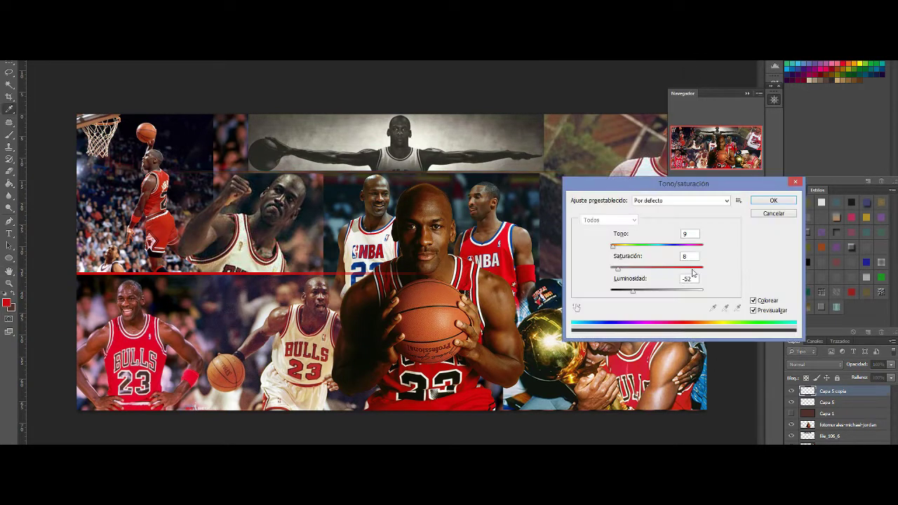
pyautogui.moveTo(692, 276); pyautogui.dragTo(707, 276)
pyautogui.click(788, 199)
# Set another copy of the red line along the trophy photo's upper edge and apply motion blur to it.
pyautogui.click(856, 405)
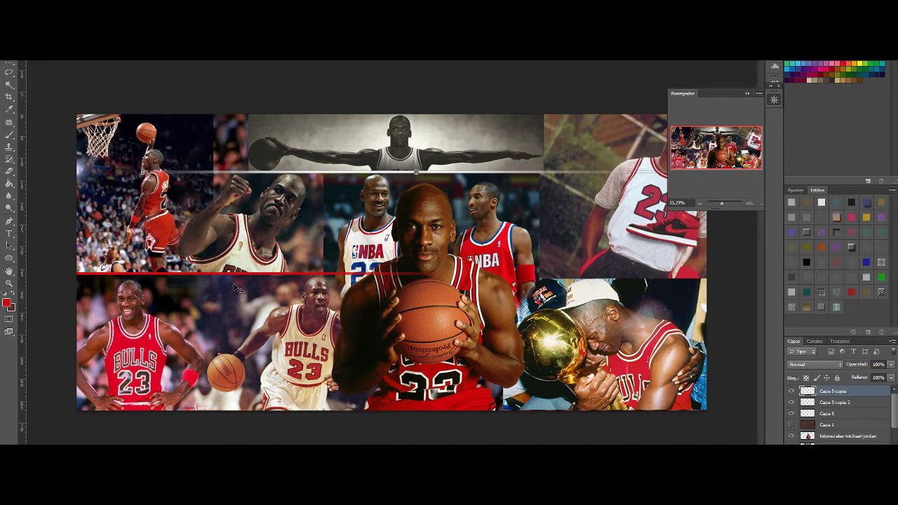
pyautogui.click(184, 55)
pyautogui.moveTo(220, 94)
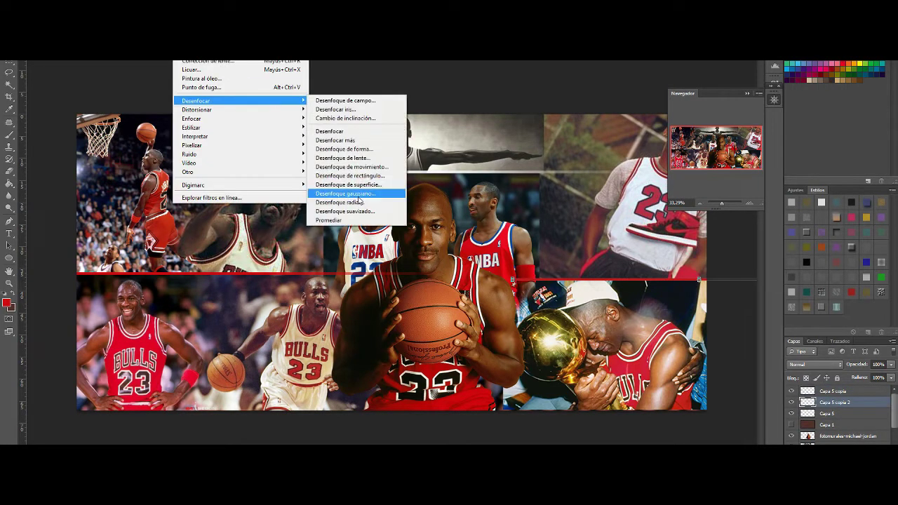
pyautogui.click(351, 192)
pyautogui.click(685, 68)
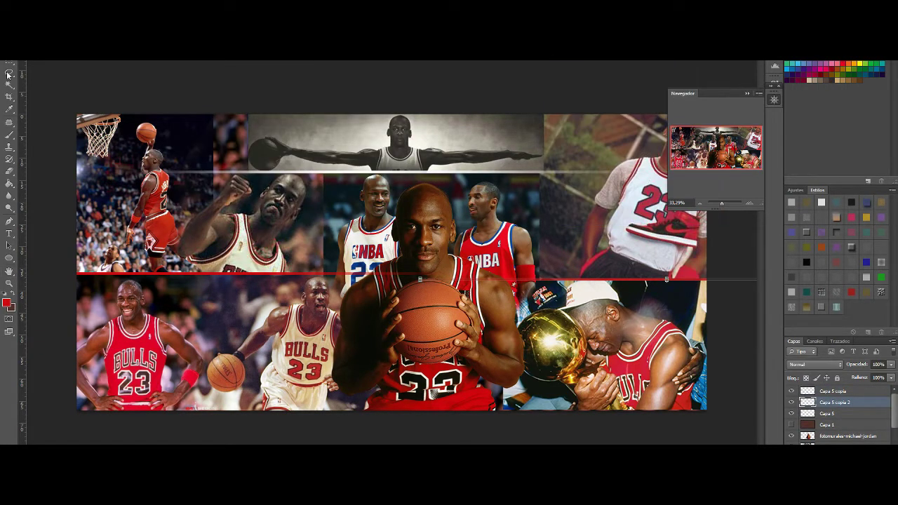
# Stretch the black-and-white outstretched-arms photo sideways until its left edge meets the dunk photo.
pyautogui.click(850, 442)
pyautogui.hotkey('ctrl', 't')
pyautogui.moveTo(249, 143); pyautogui.dragTo(214, 140)
pyautogui.press('Return')
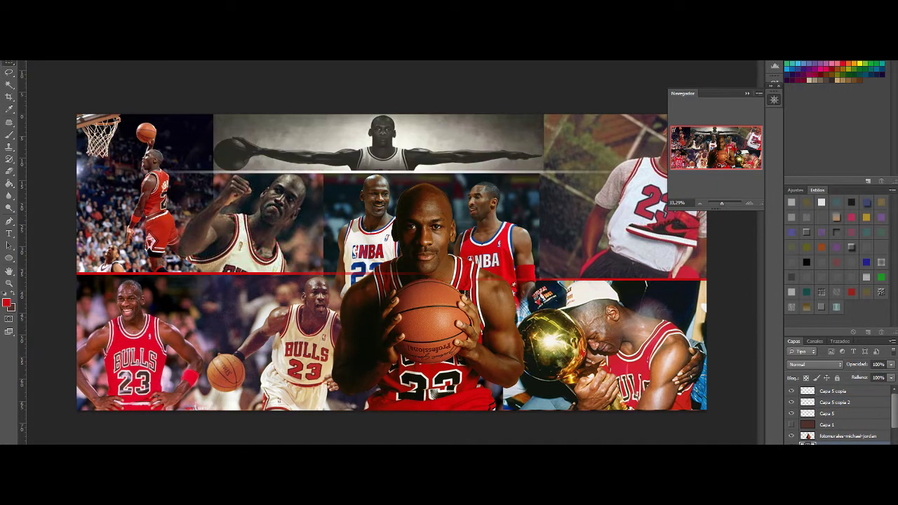
# Widen the black-and-white photo further on both sides so it slightly overlaps the dunk photo and the sneaker photo.
pyautogui.hotkey('ctrl', 't')
pyautogui.moveTo(545, 144); pyautogui.dragTo(576, 144)
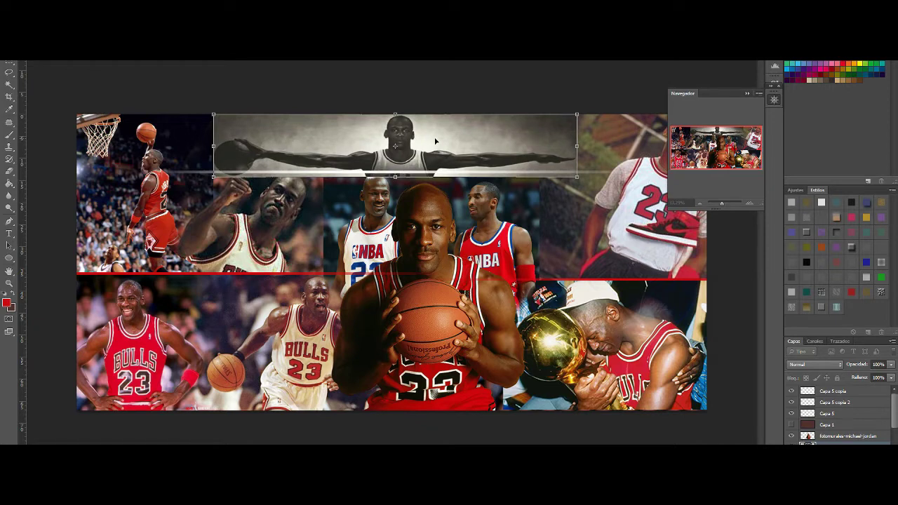
pyautogui.moveTo(213, 146); pyautogui.dragTo(199, 146)
pyautogui.moveTo(577, 145); pyautogui.dragTo(585, 145)
pyautogui.click(9, 72)
pyautogui.press('Return')
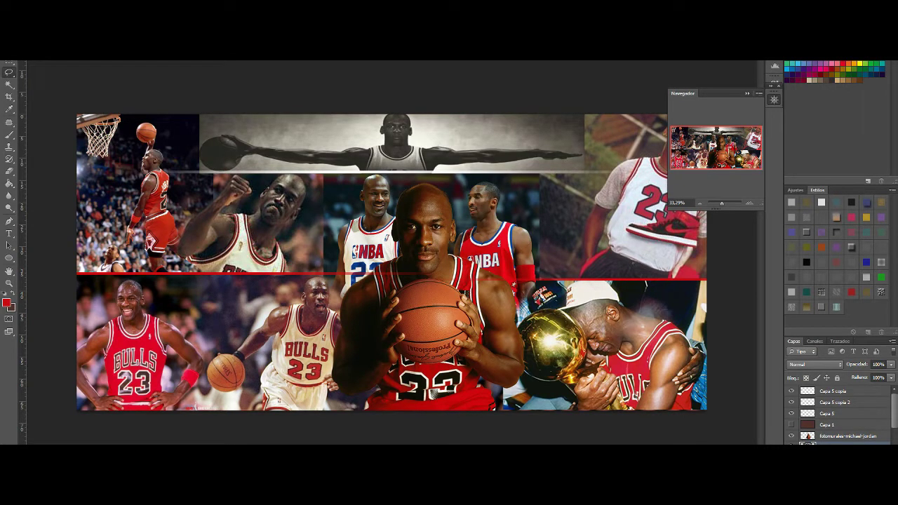
# Identify the lower photo layers by toggling their visibility and add them to one layer selection, including the NBA all-star photo.
pyautogui.scroll(-3, 835, 414)
pyautogui.click(791, 426)
pyautogui.click(791, 426)
pyautogui.click(791, 426)
pyautogui.click(791, 426)
pyautogui.click(793, 438)
pyautogui.click(792, 438)
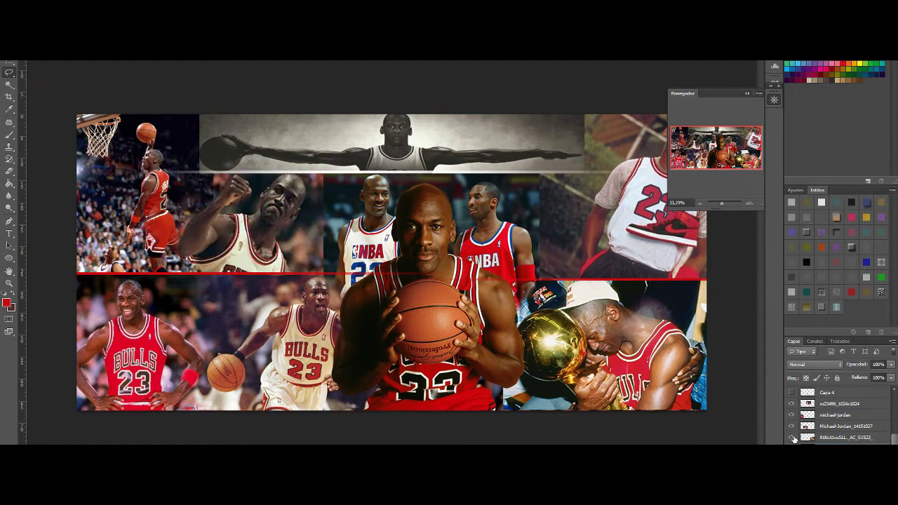
pyautogui.click(793, 438)
pyautogui.click(793, 437)
pyautogui.click(790, 404)
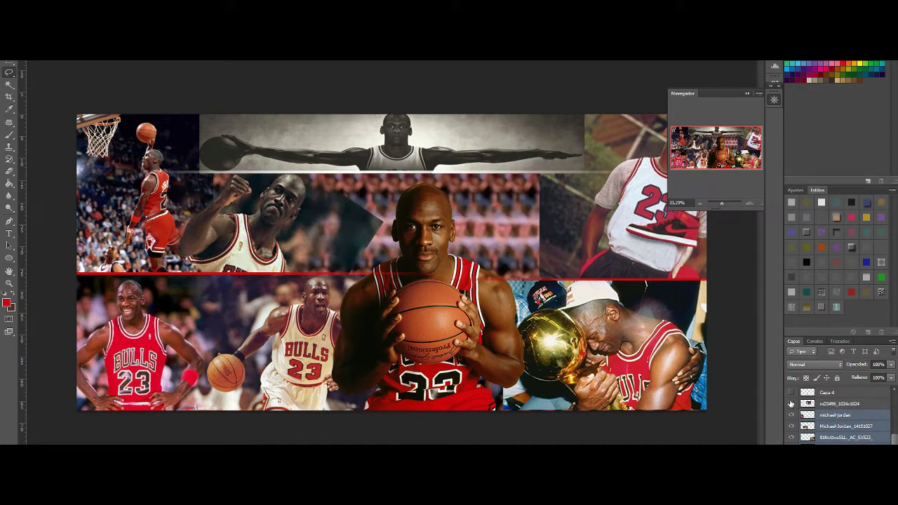
pyautogui.click(791, 404)
# Extend the selection through the remaining photo layers beneath the central portrait and merge them into one background layer.
pyautogui.scroll(1, 793, 414)
pyautogui.doubleClick(790, 406)
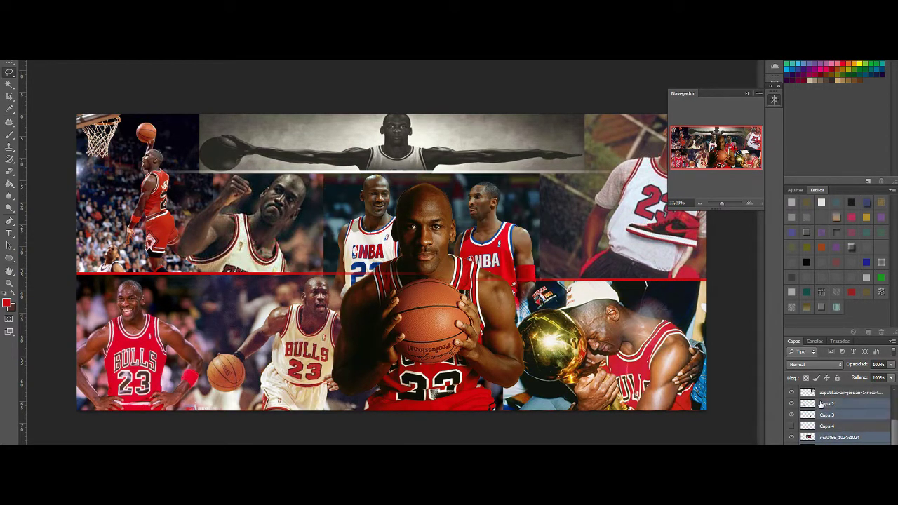
pyautogui.scroll(1, 791, 410)
pyautogui.doubleClick(791, 410)
pyautogui.scroll(1, 791, 414)
pyautogui.doubleClick(791, 414)
pyautogui.doubleClick(792, 419)
pyautogui.doubleClick(792, 419)
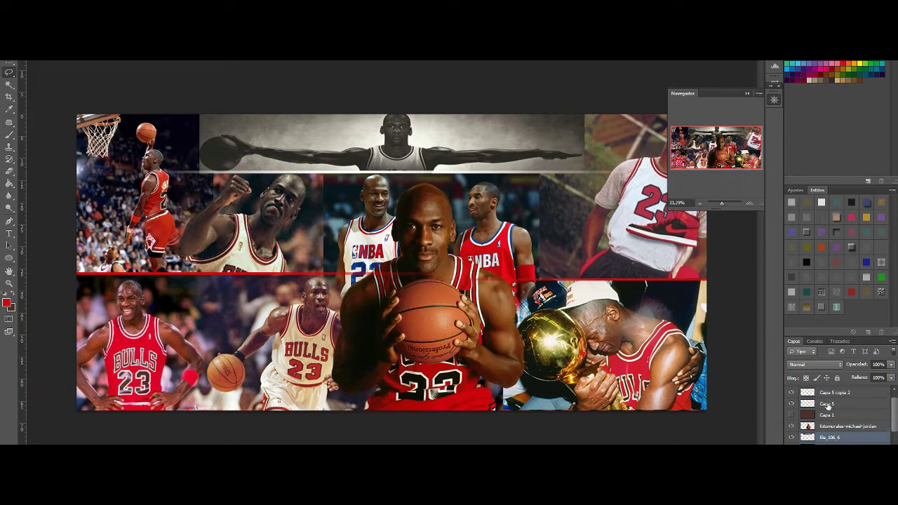
pyautogui.scroll(1, 792, 419)
pyautogui.doubleClick(792, 424)
# Add non-monochromatic noise with uniform distribution to the combined background photos.
pyautogui.click(184, 14)
pyautogui.moveTo(195, 100)
pyautogui.moveTo(189, 153)
pyautogui.click(332, 155)
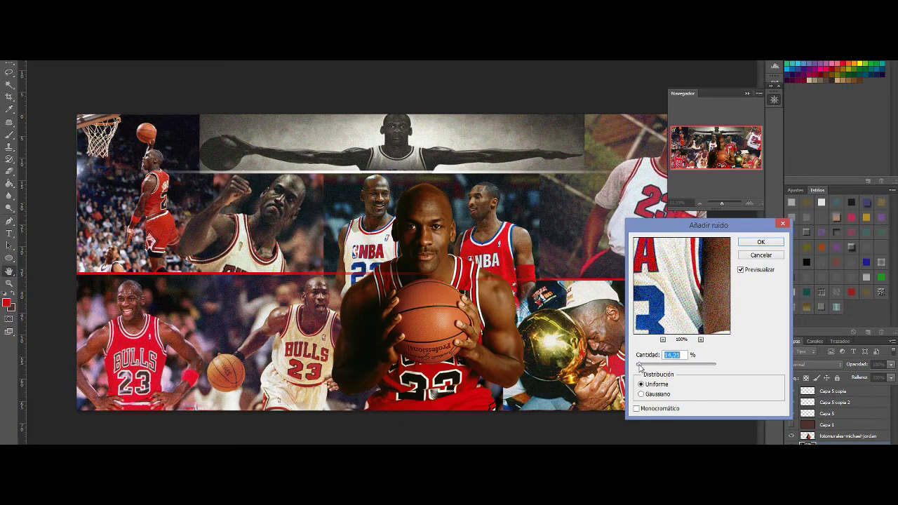
pyautogui.click(761, 241)
# Move the dark red Capa 1 layer above the divider lines, make it visible, and clear the Navigator off the collage.
pyautogui.moveTo(827, 425); pyautogui.dragTo(791, 390)
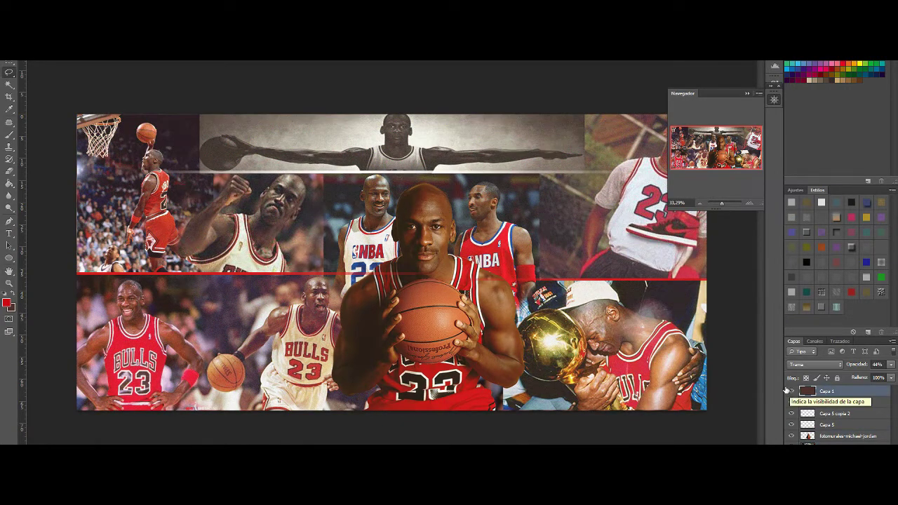
pyautogui.click(689, 110)
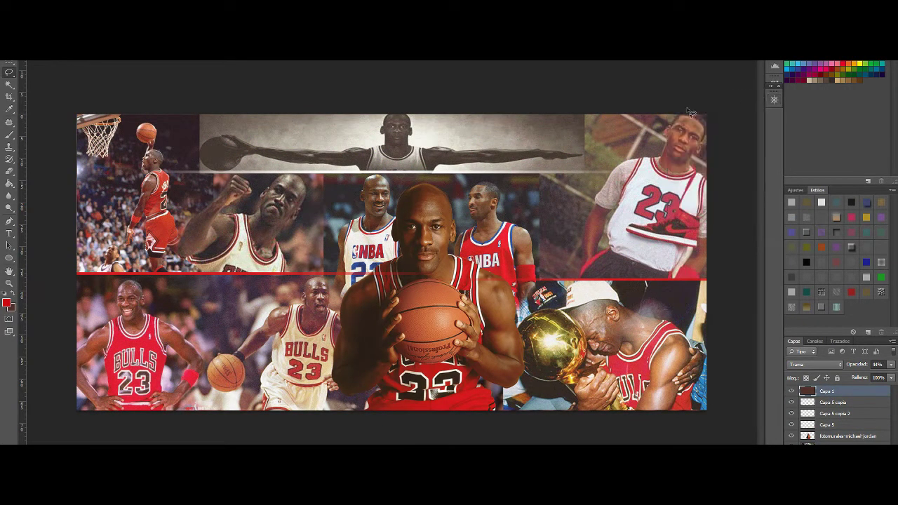
pyautogui.click(9, 171)
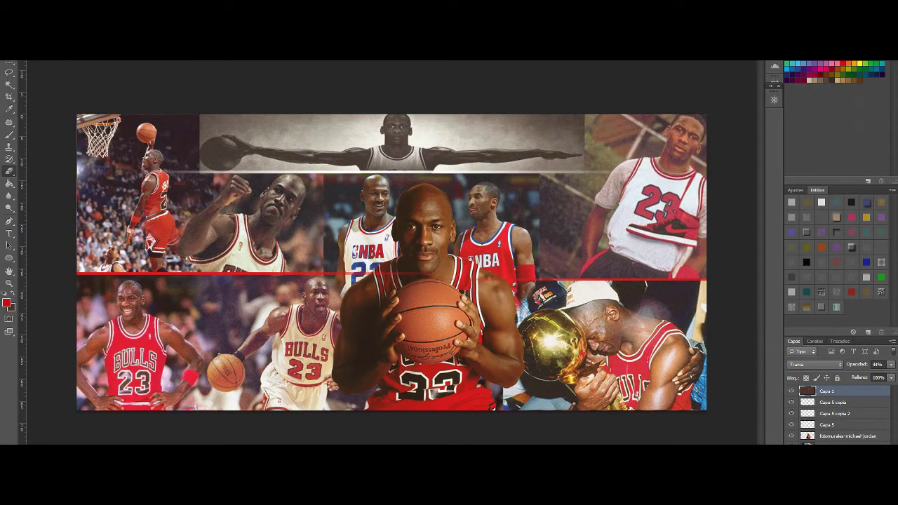